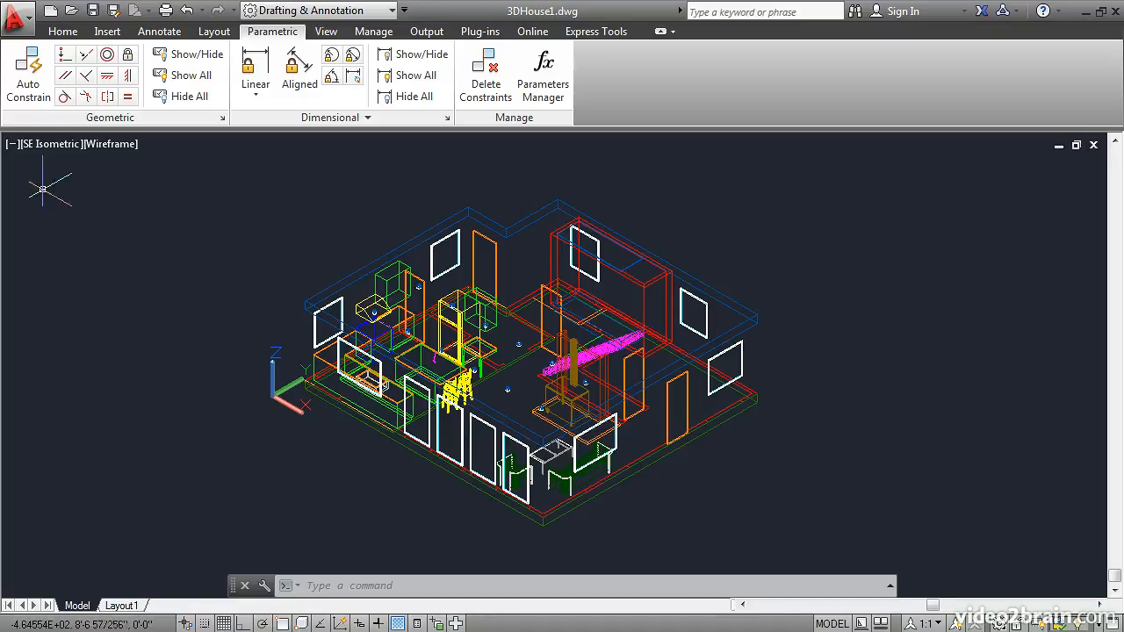
Display the ViewCube and use it to view the house from the top, the top-front edge and the southeast isometric corner
click(11, 146)
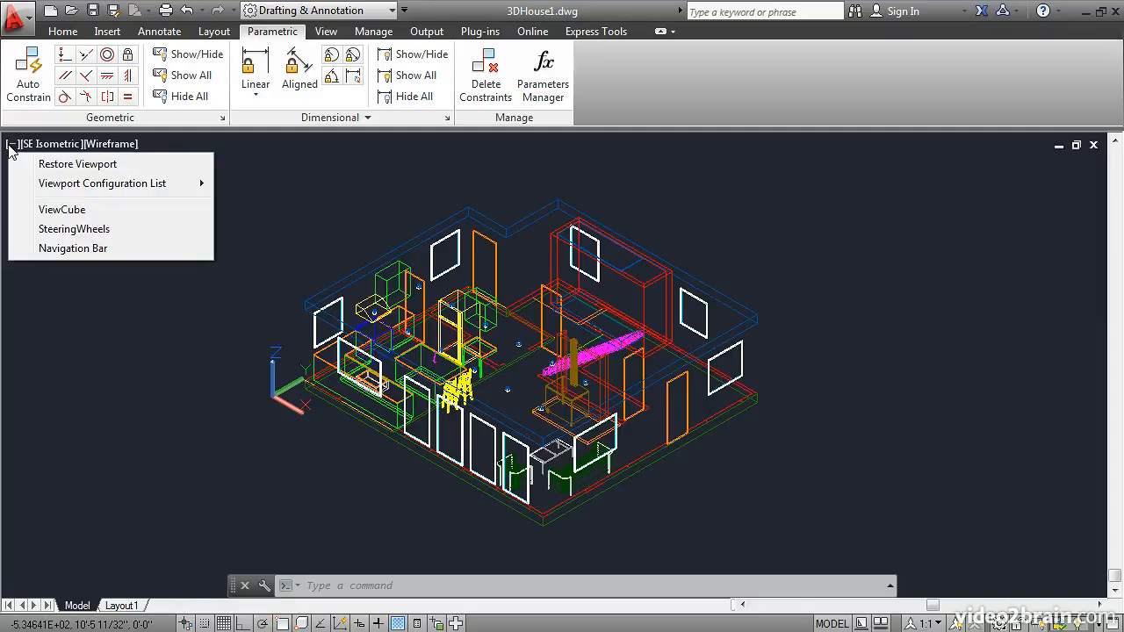
click(53, 210)
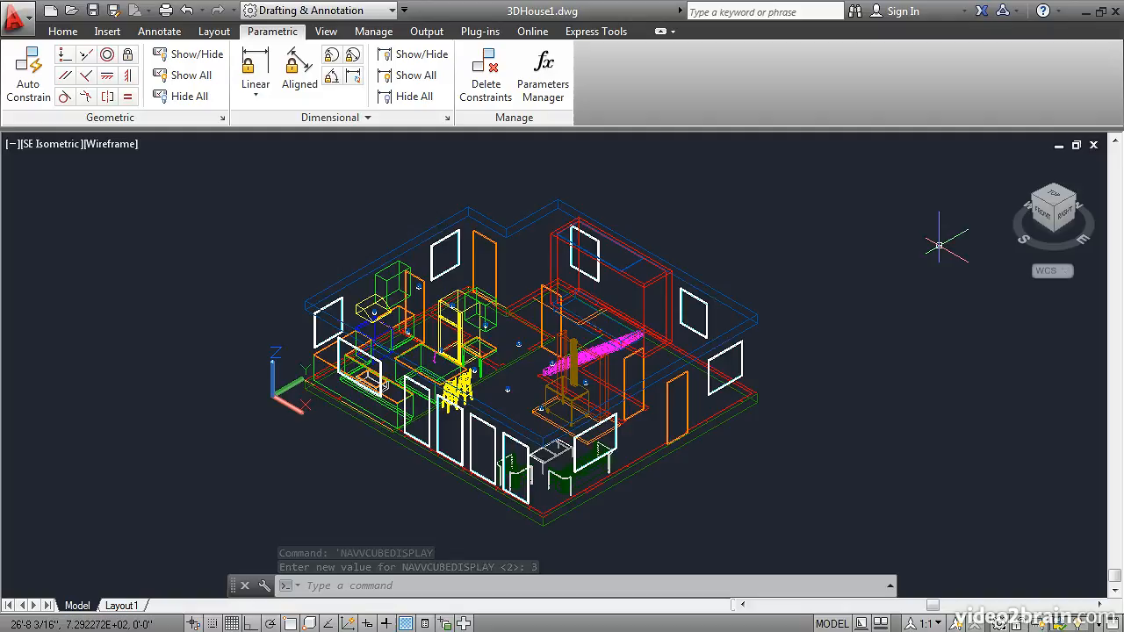
click(1055, 201)
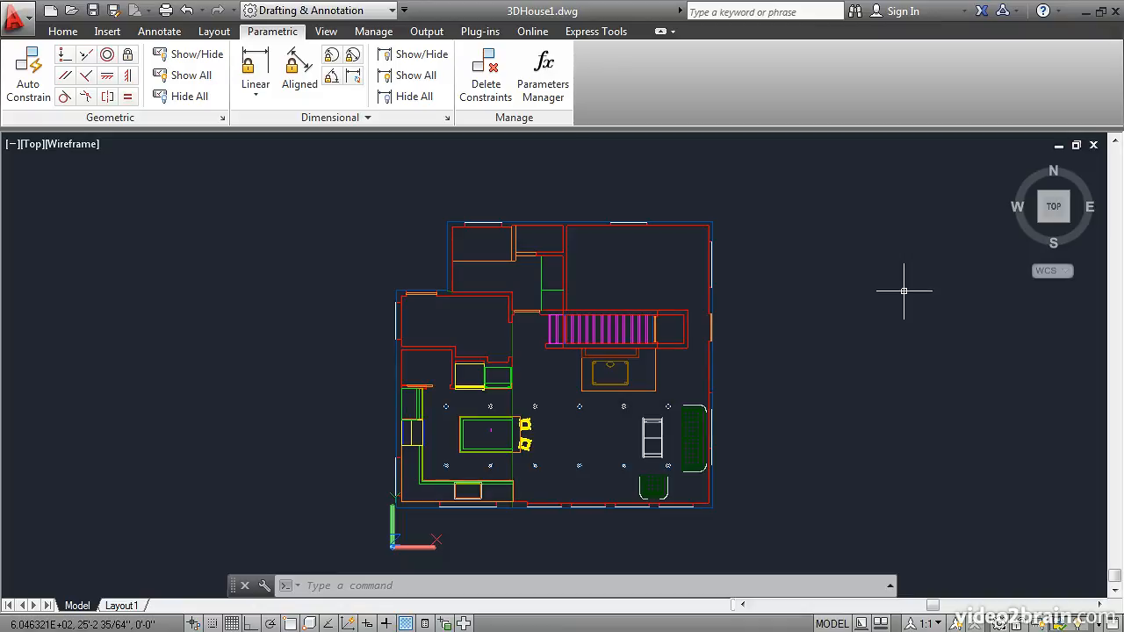
click(1058, 227)
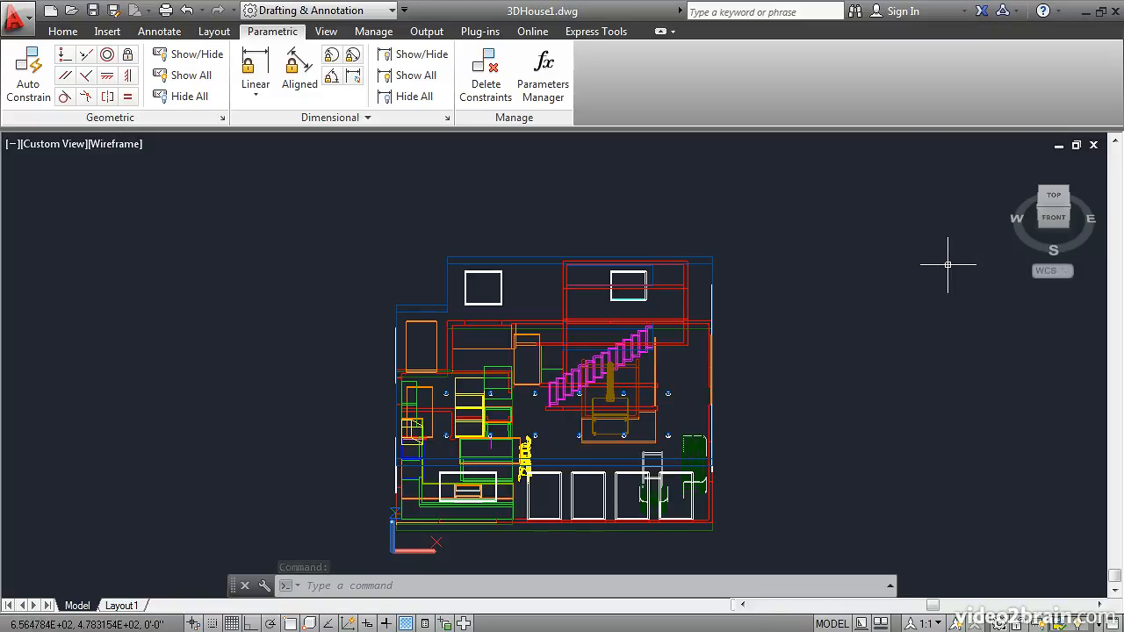
click(1068, 209)
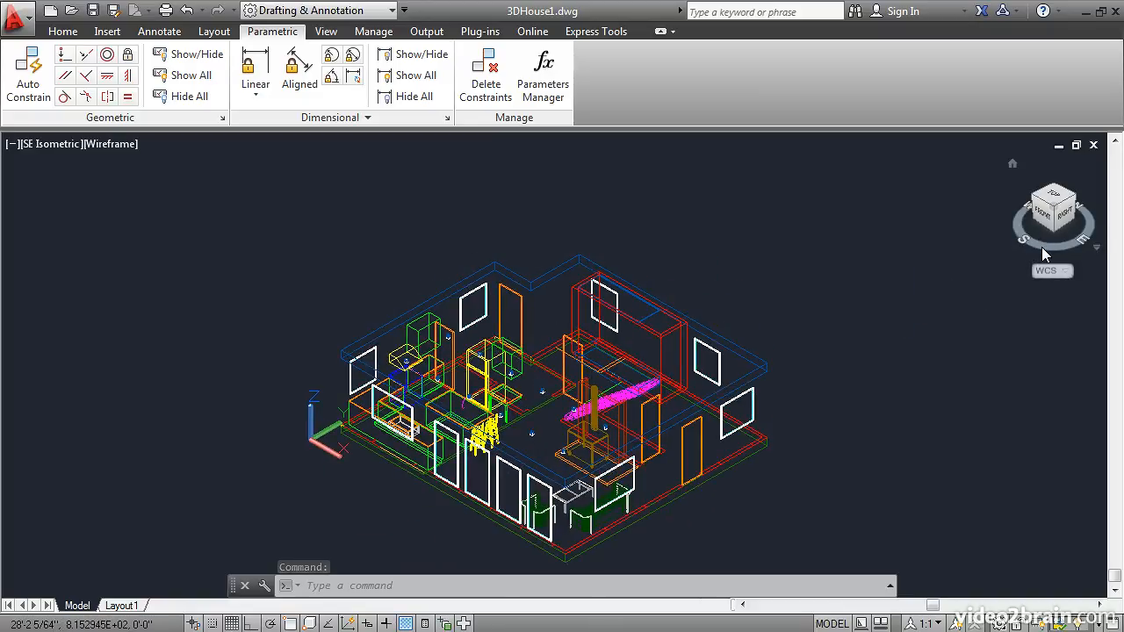
Orbit the house with the ViewCube compass, view it from the right and top, and rotate the top view until north faces up
mouse_move(1042, 252)
mouse_down()
mouse_move(828, 244)
mouse_move(949, 241)
mouse_move(767, 245)
mouse_move(777, 245)
mouse_up()
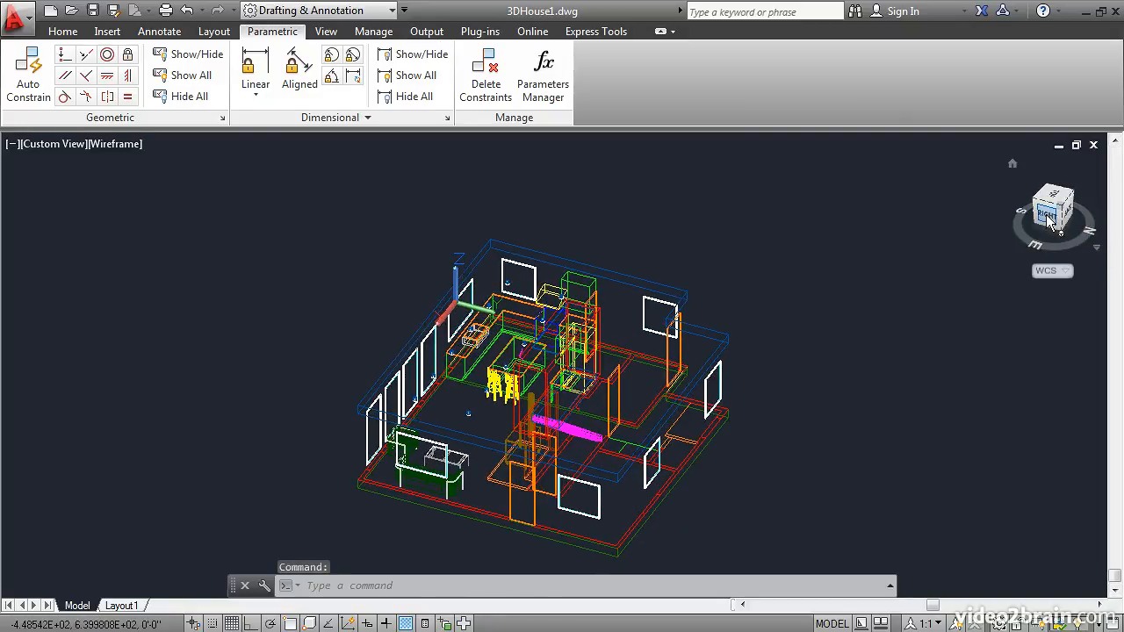
click(1046, 215)
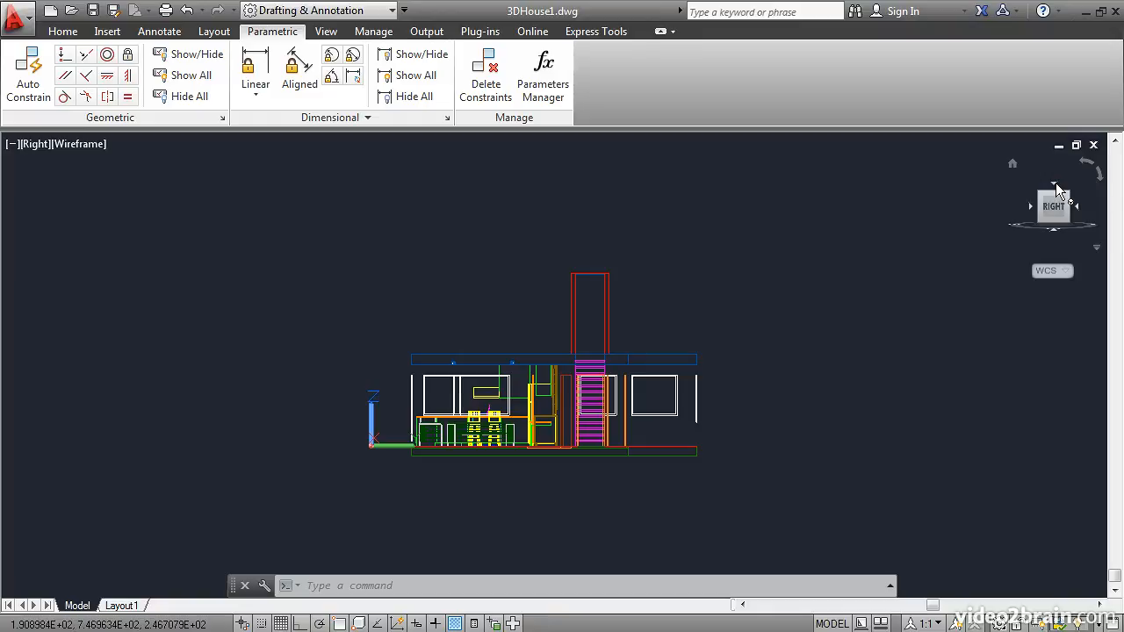
click(1055, 184)
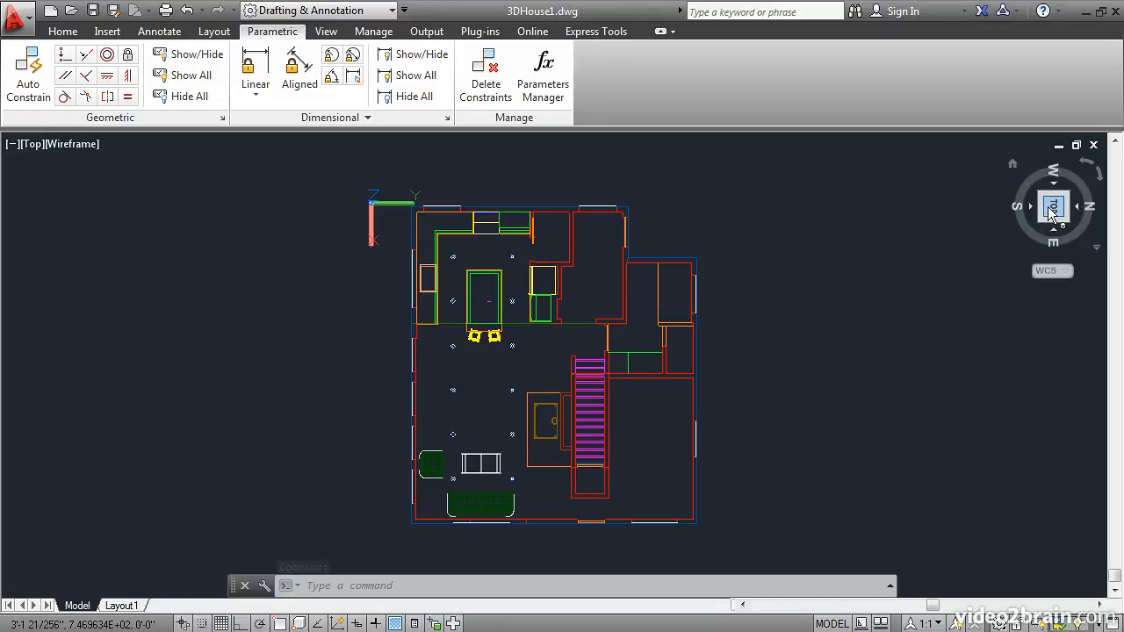
click(1086, 167)
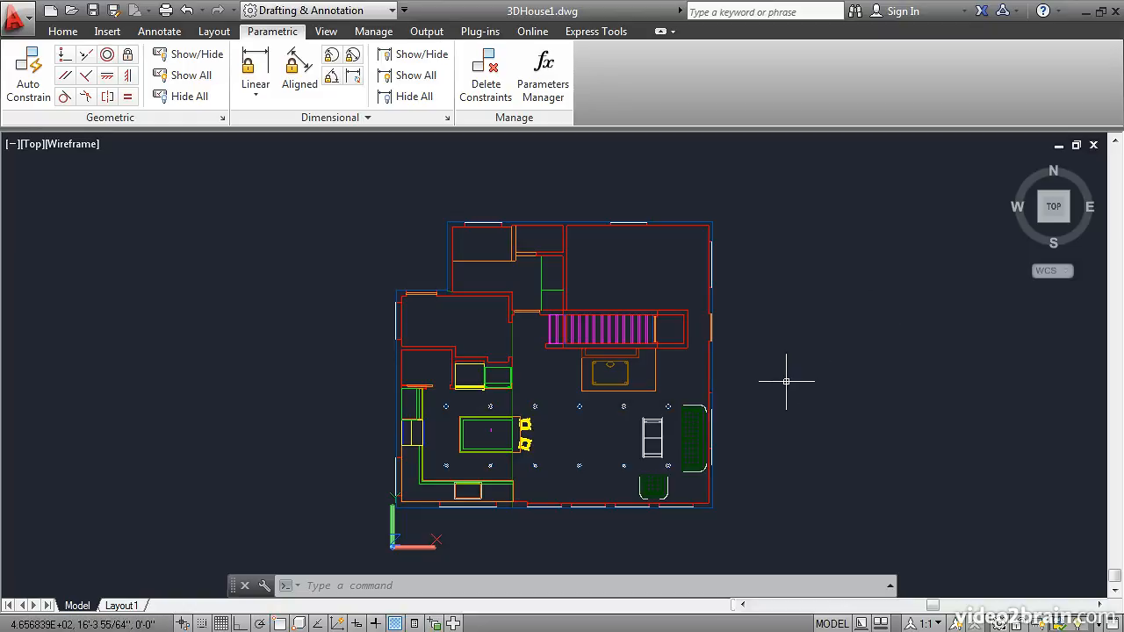
Place a camera at the green sofa in the living area with its target at the kitchen's far corner
shift+middle_drag(781, 395, 861, 326)
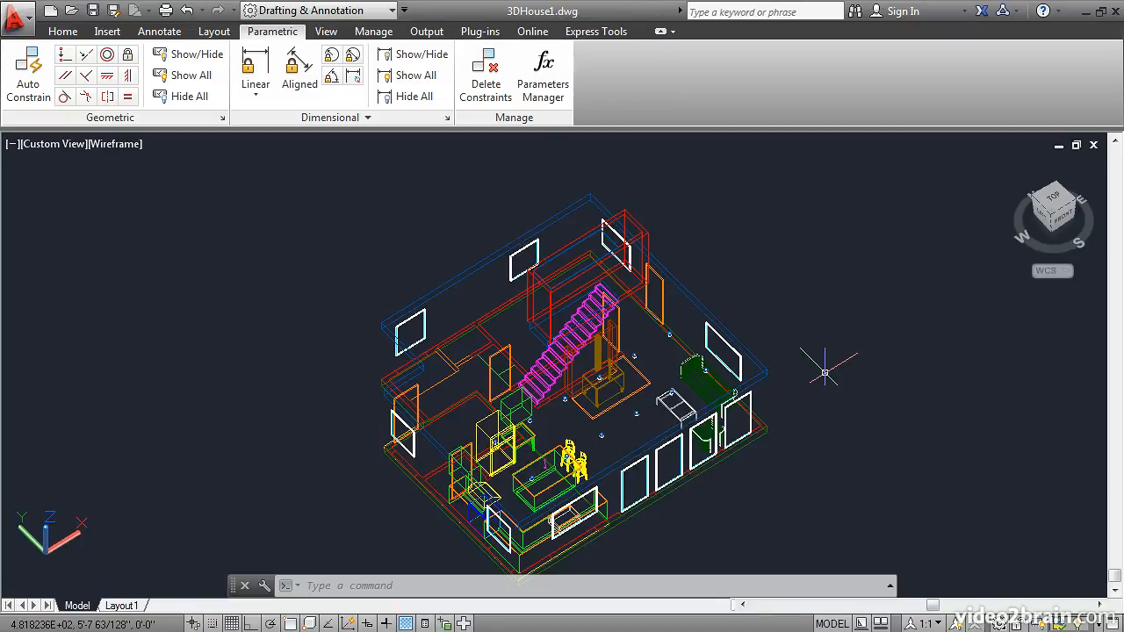
text(camera)
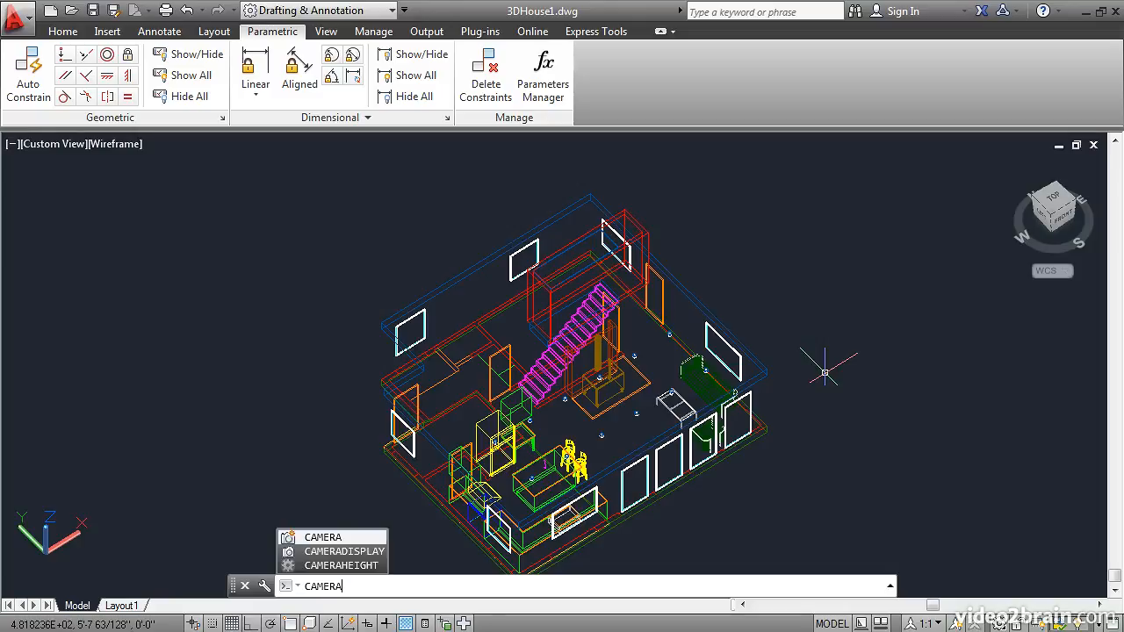
key(Return)
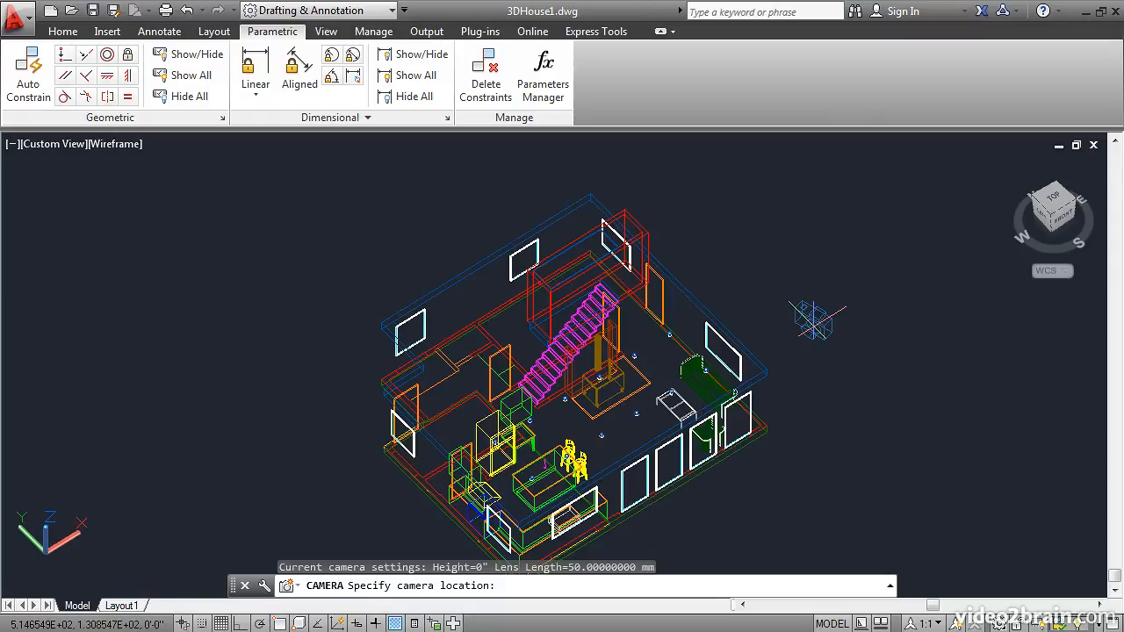
scroll(794, 435, down, 1)
scroll(794, 435, up, 3)
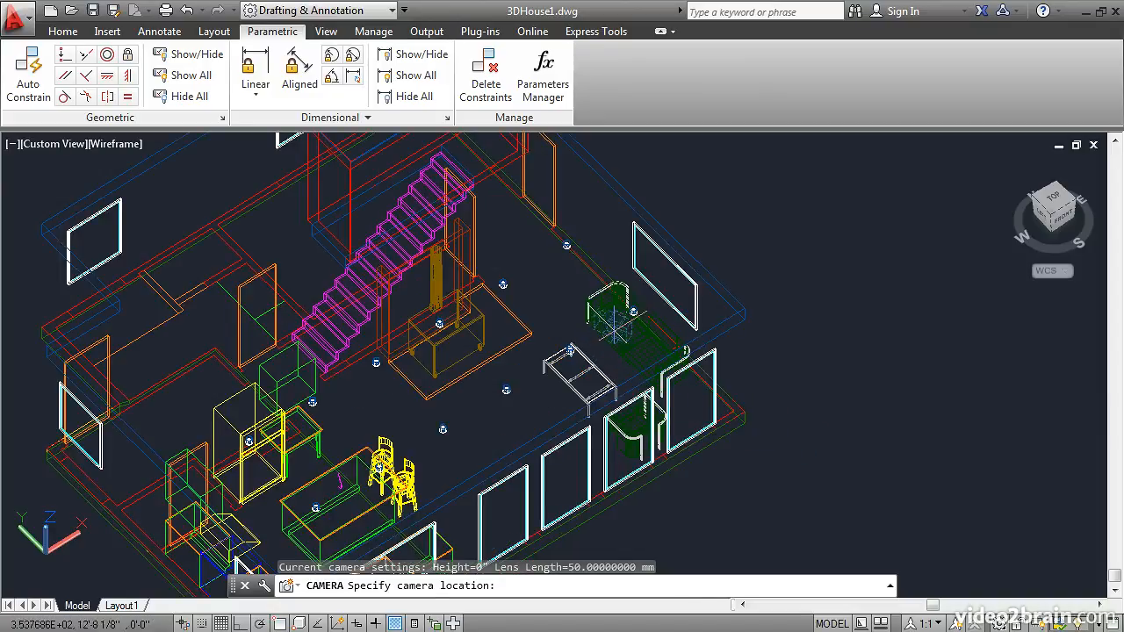
click(623, 326)
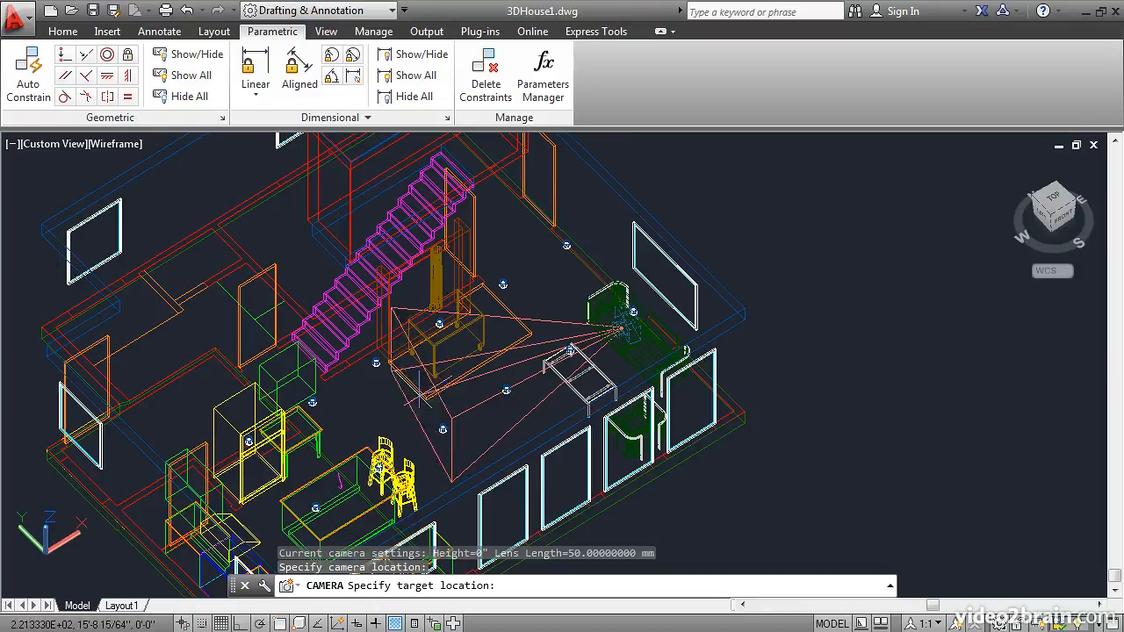
middle_drag(343, 456, 563, 289)
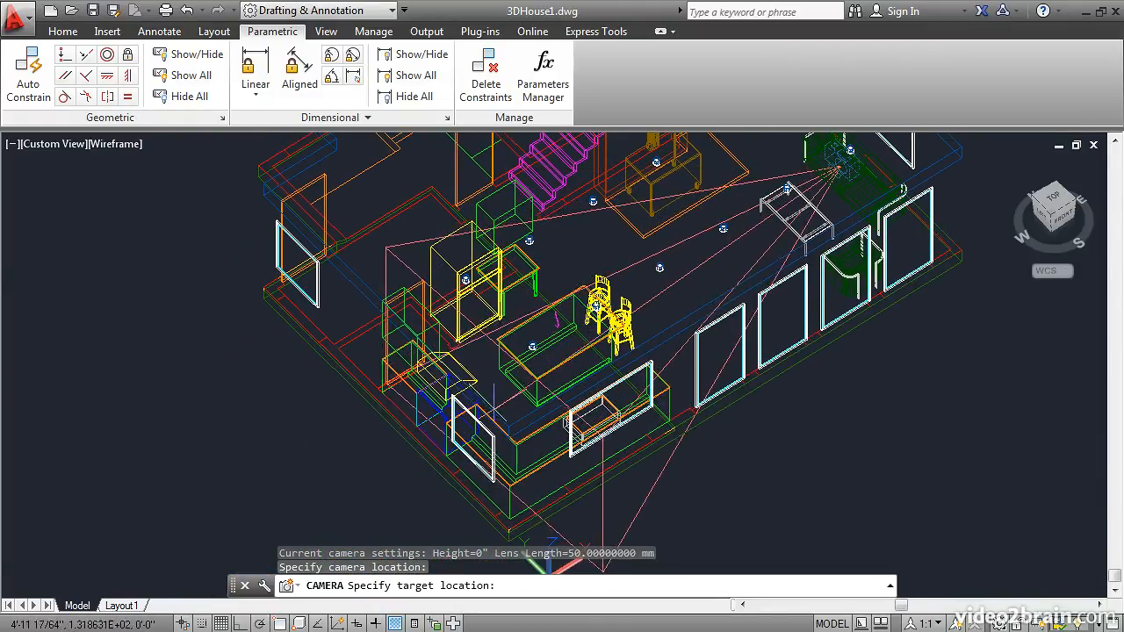
click(497, 405)
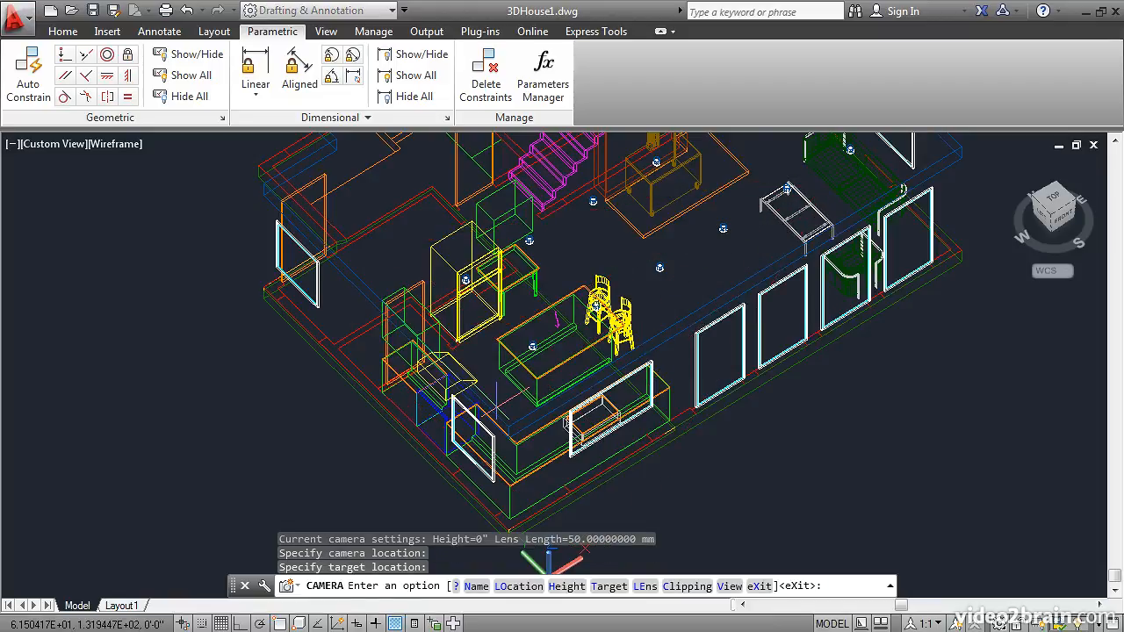
key(Return)
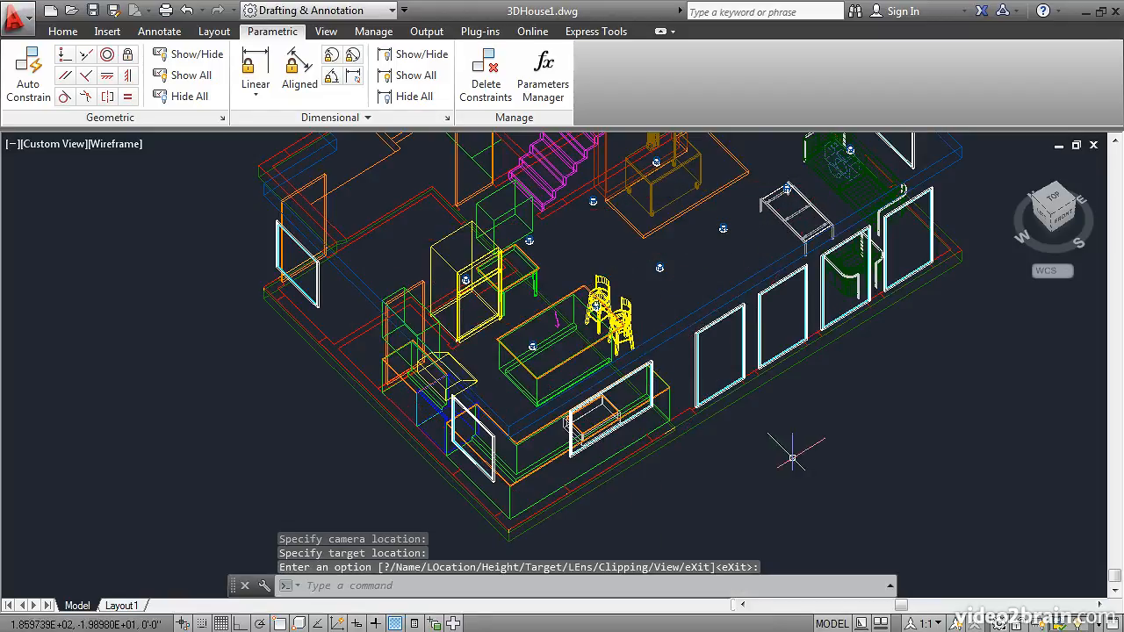
Move the camera straight up along Z from floor level with Ortho on
middle_drag(836, 166, 669, 257)
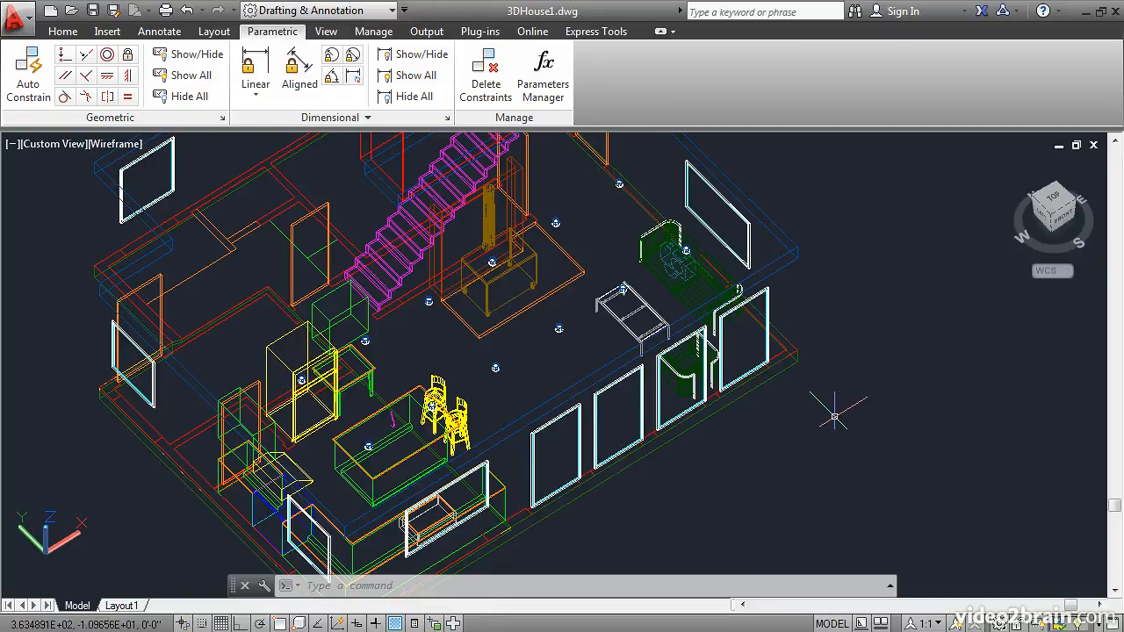
shift+middle_drag(827, 404, 488, 355)
scroll(577, 446, up, 4)
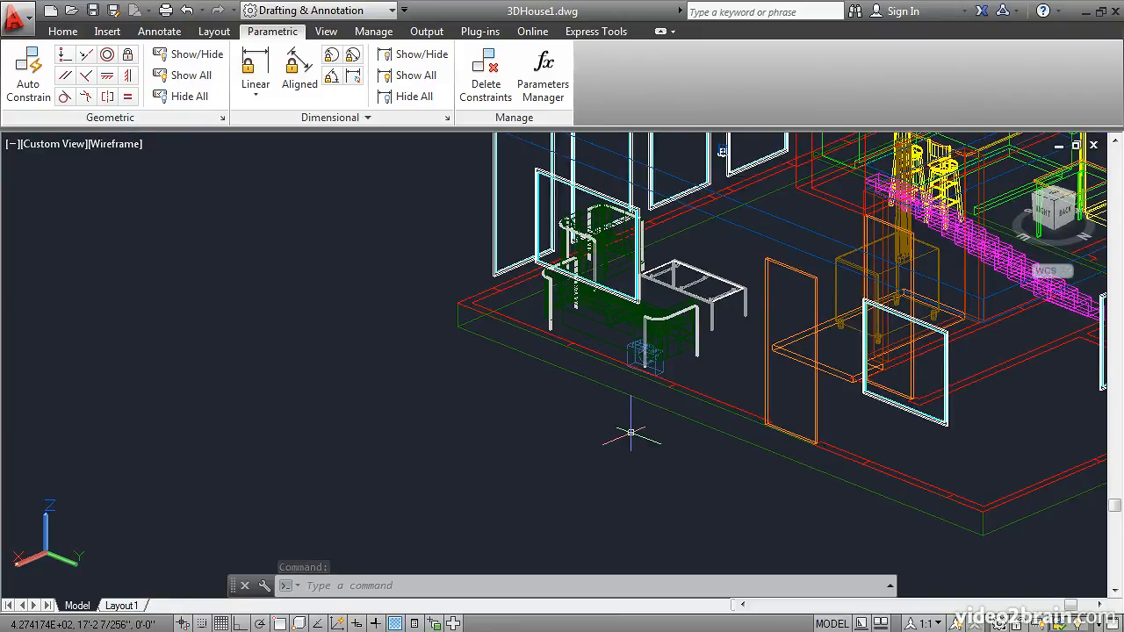
text(m)
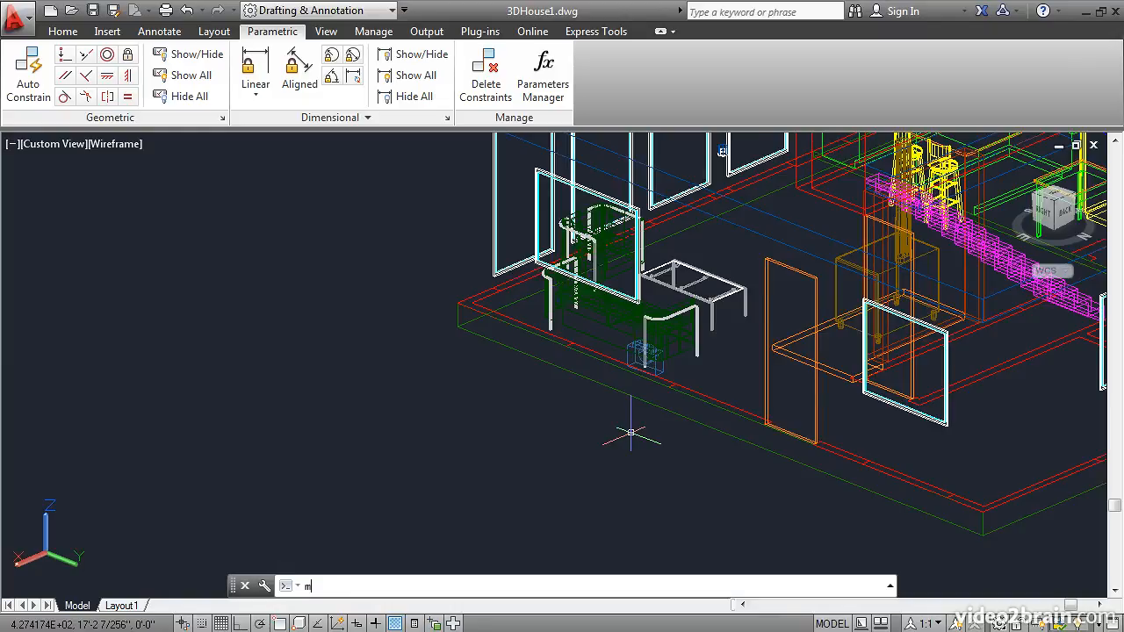
key(Return)
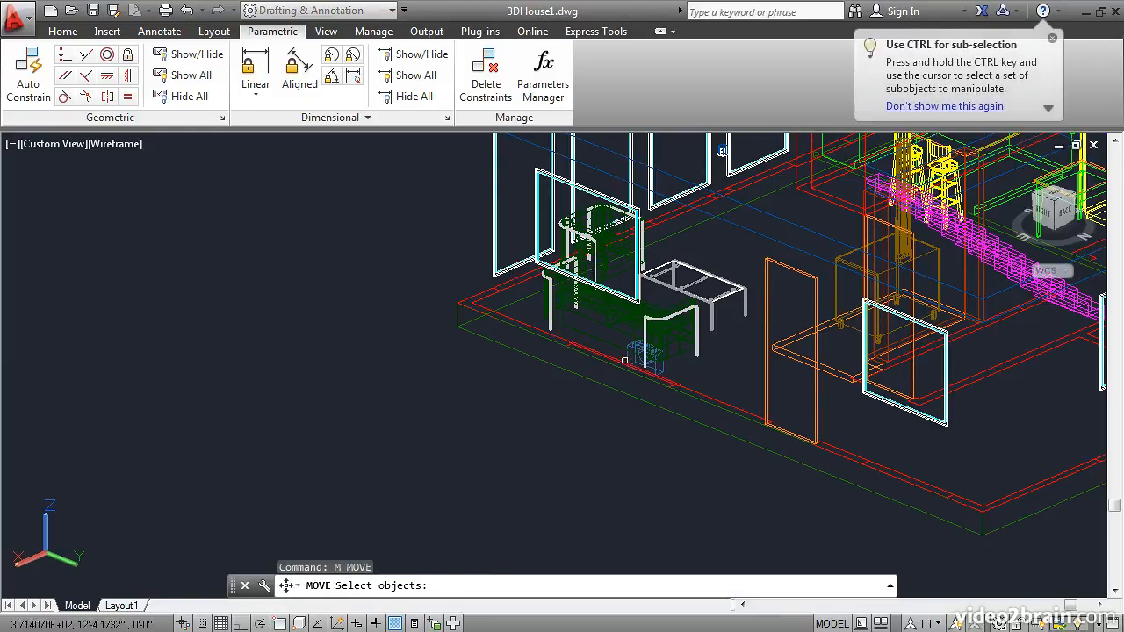
click(623, 359)
key(Return)
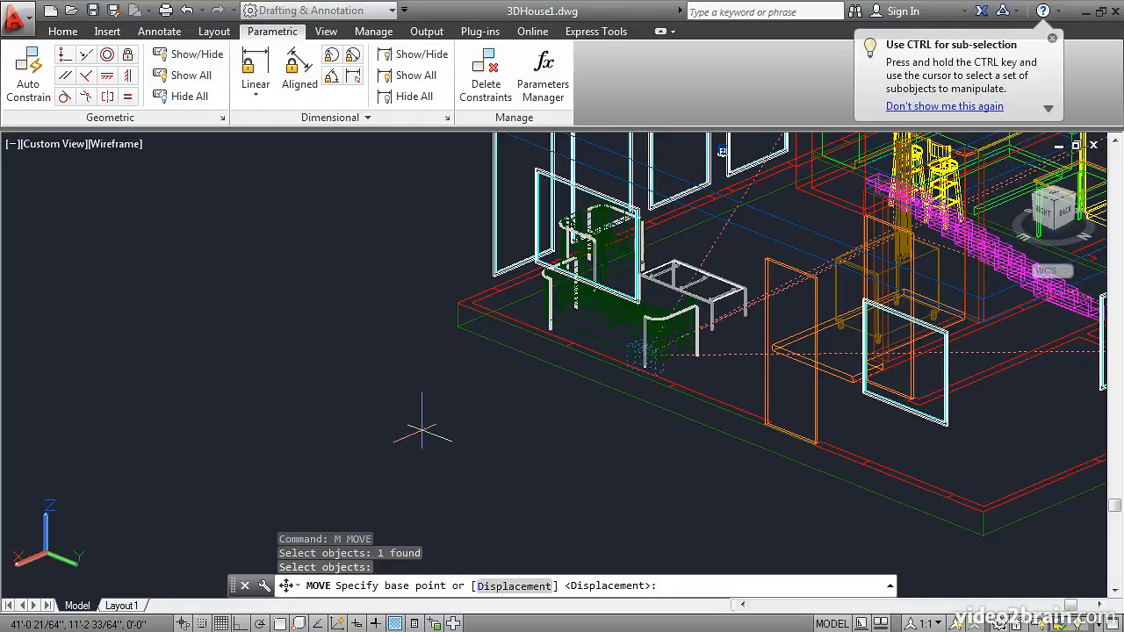
click(420, 428)
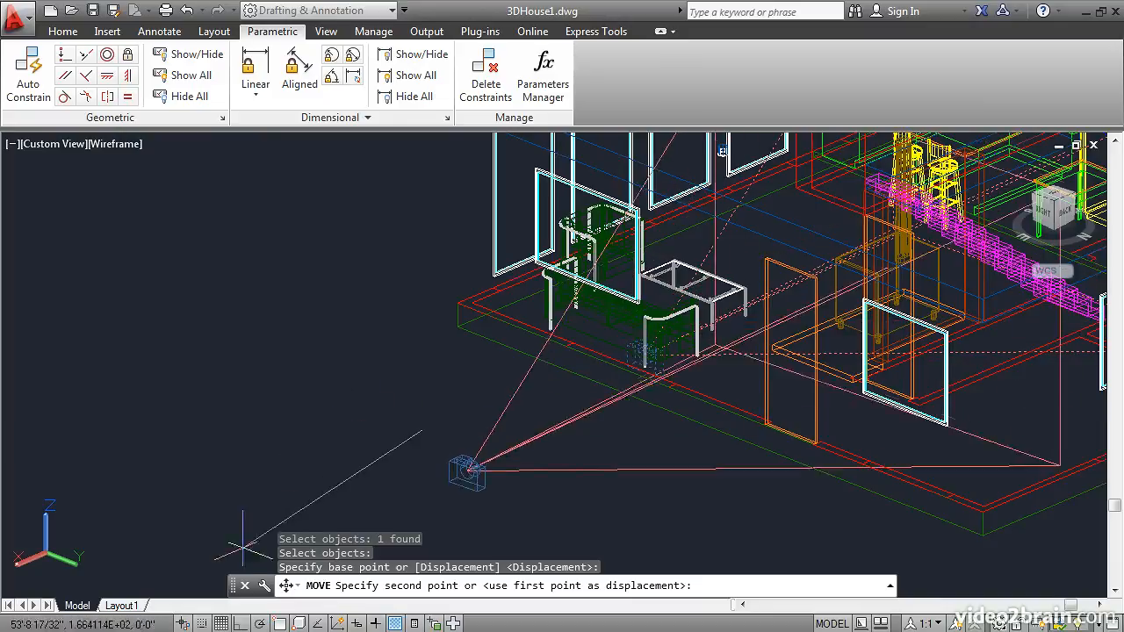
click(240, 623)
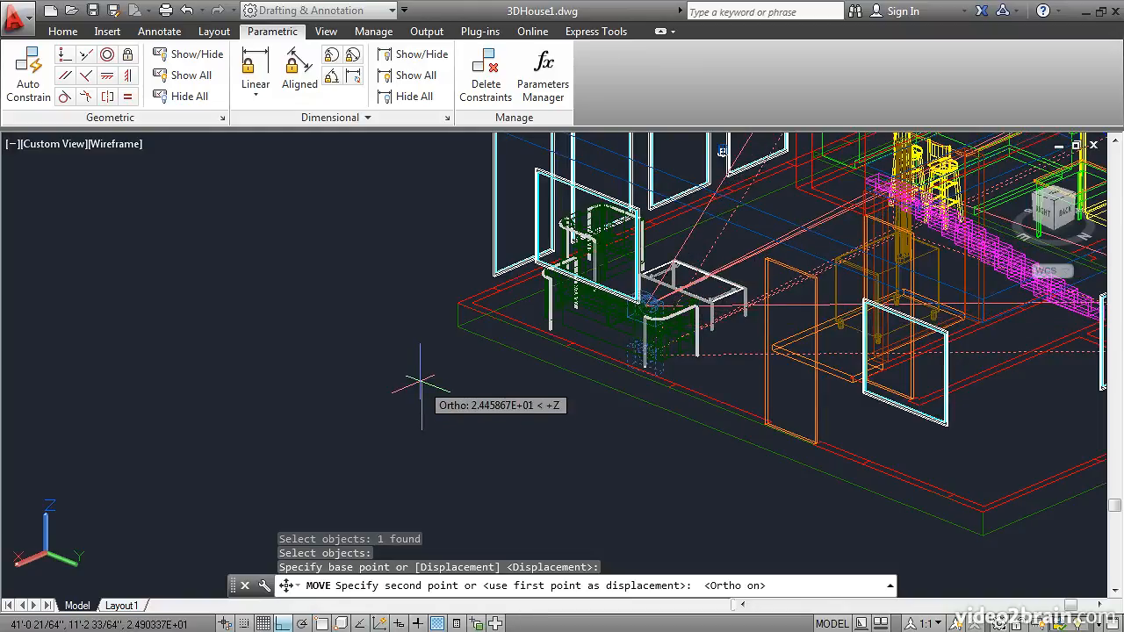
click(418, 312)
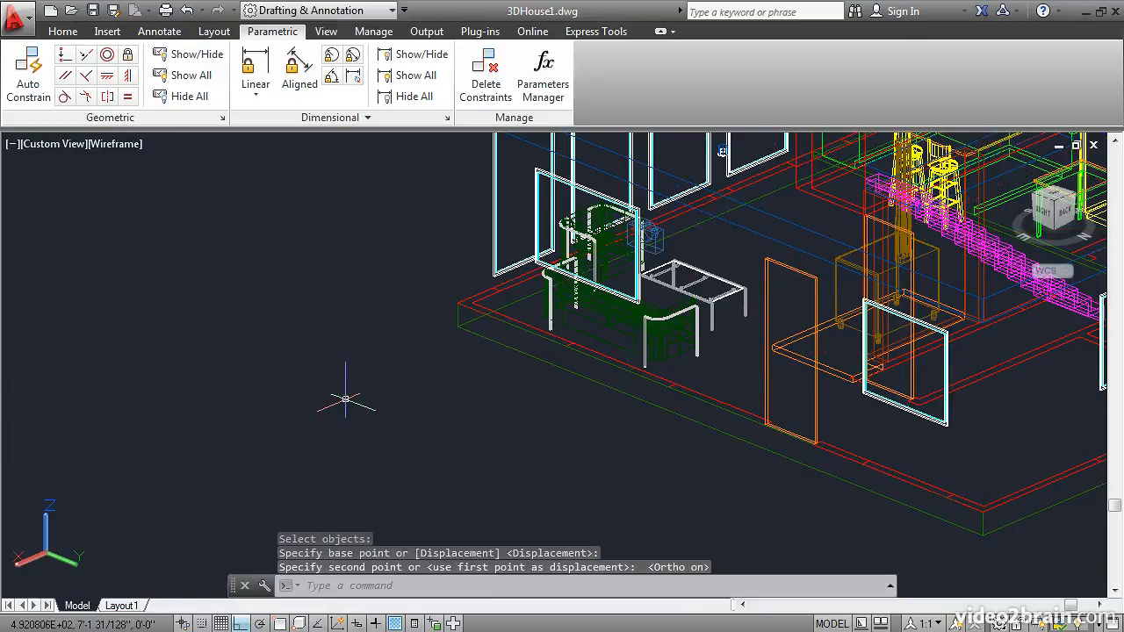
Widen the raised camera's field of view by stretching a side of its view frustum outward, checking the wireframe camera preview
scroll(369, 368, down, 5)
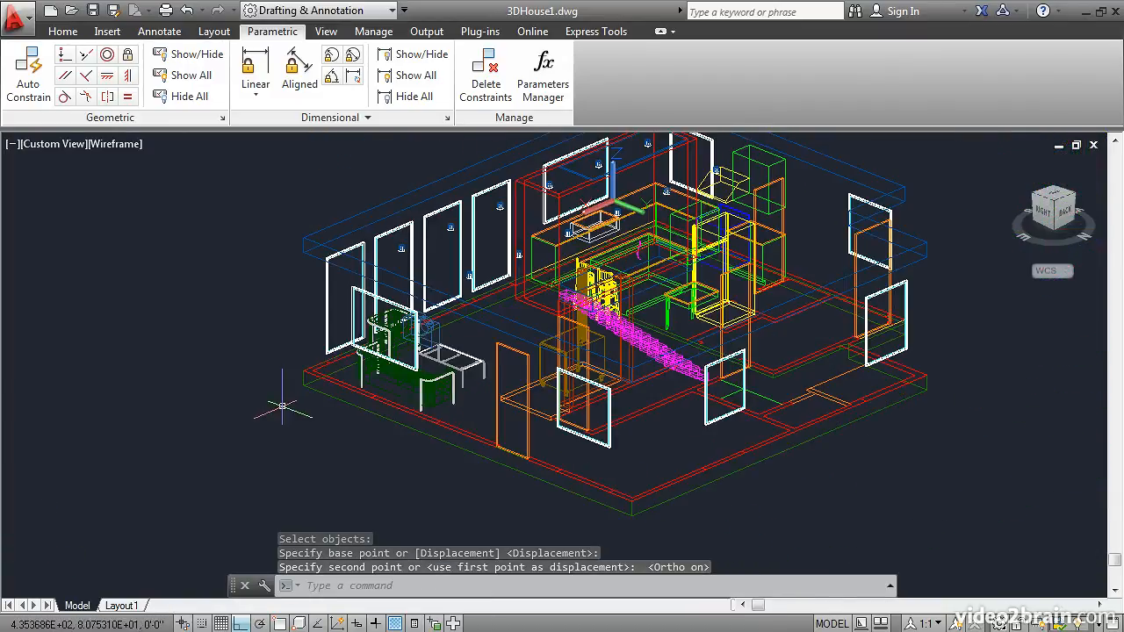
click(436, 331)
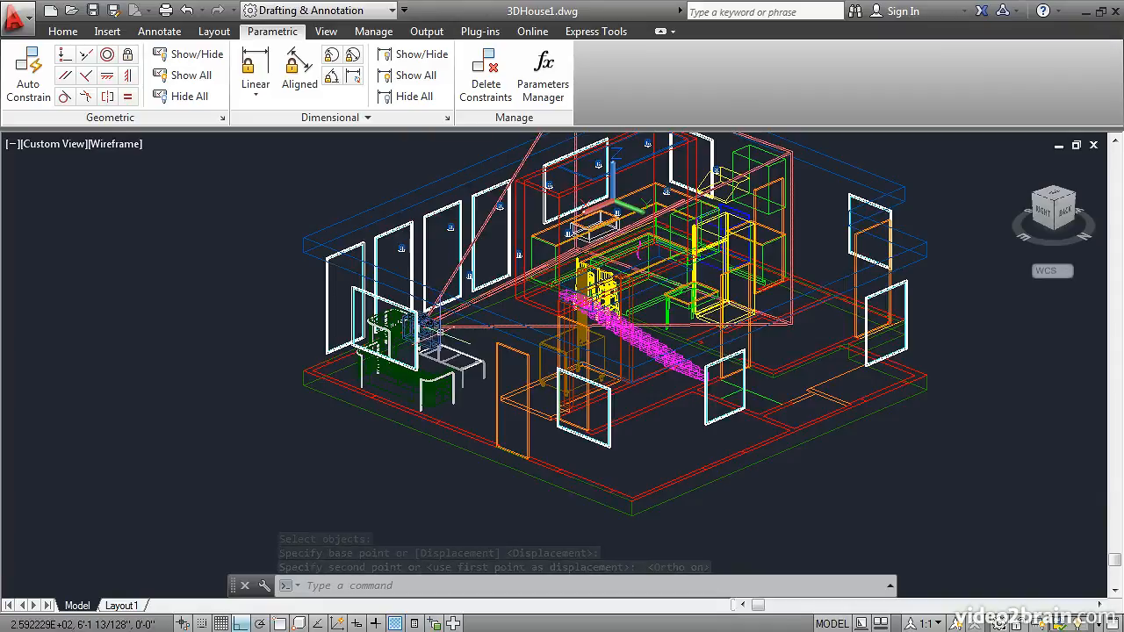
click(439, 333)
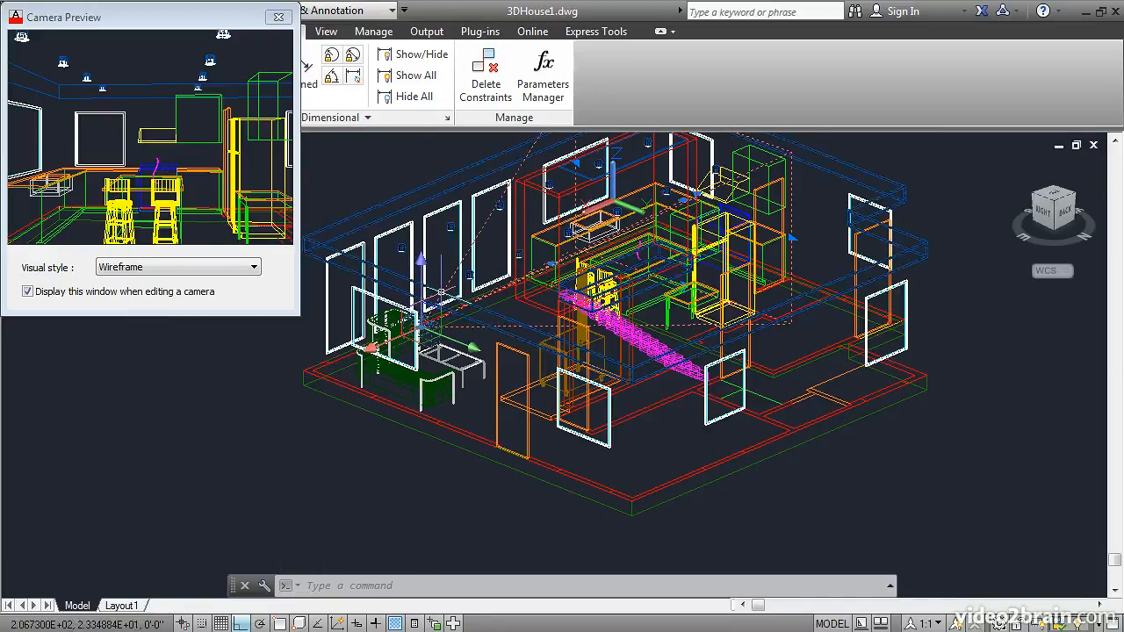
shift+middle_drag(492, 298, 594, 304)
middle_drag(459, 237, 698, 358)
scroll(515, 275, up, 3)
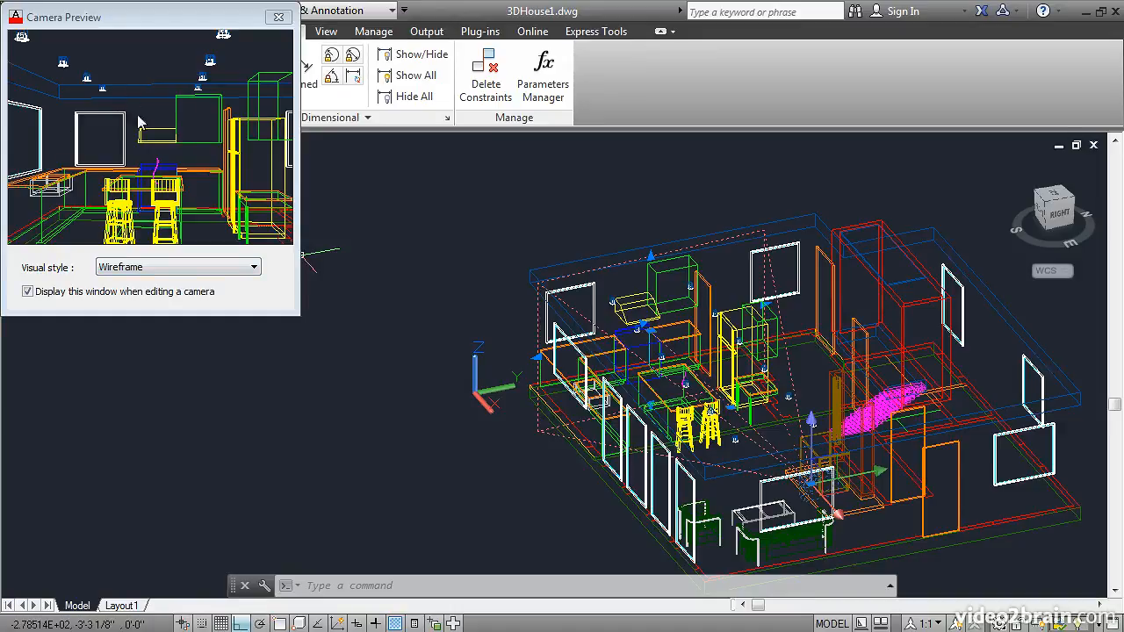
click(537, 357)
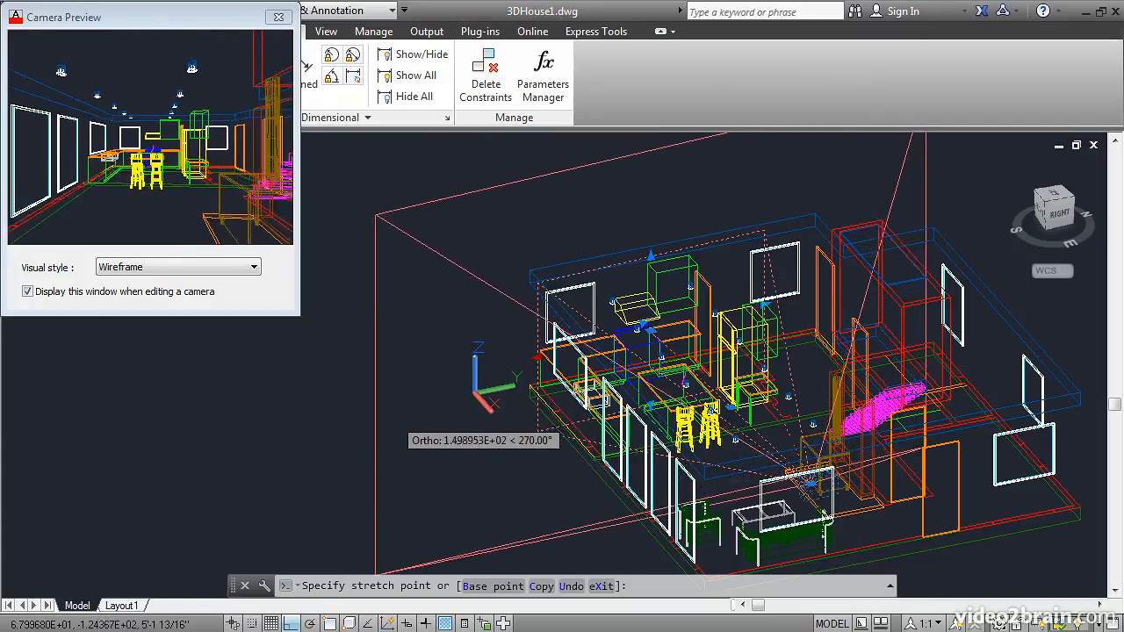
click(351, 437)
scroll(409, 426, down, 1)
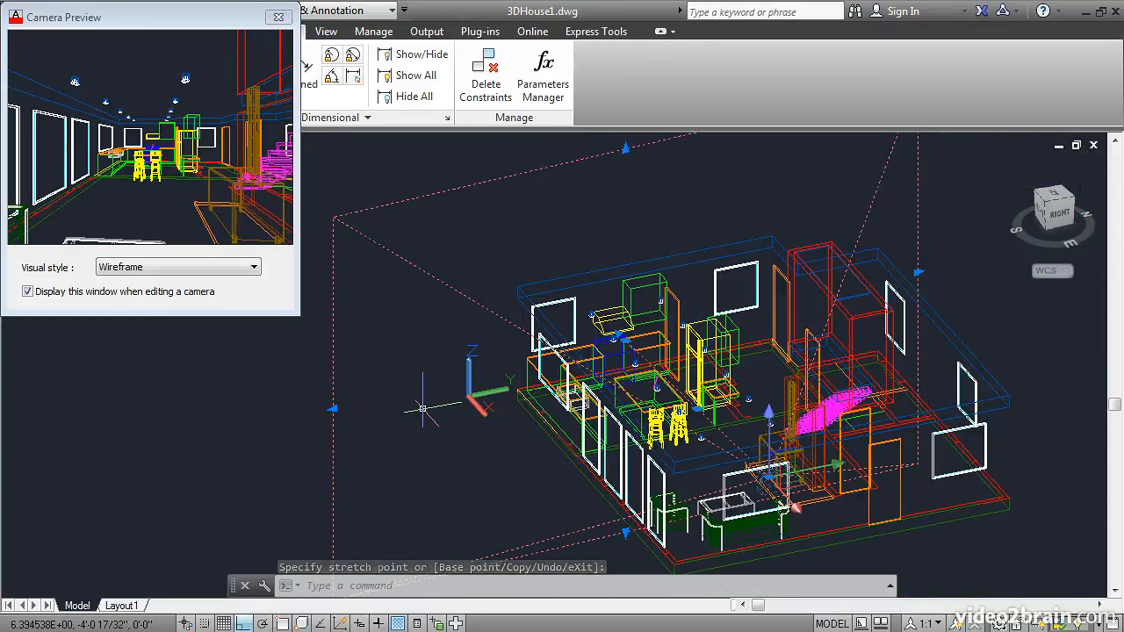
scroll(430, 397, down, 2)
key(Escape)
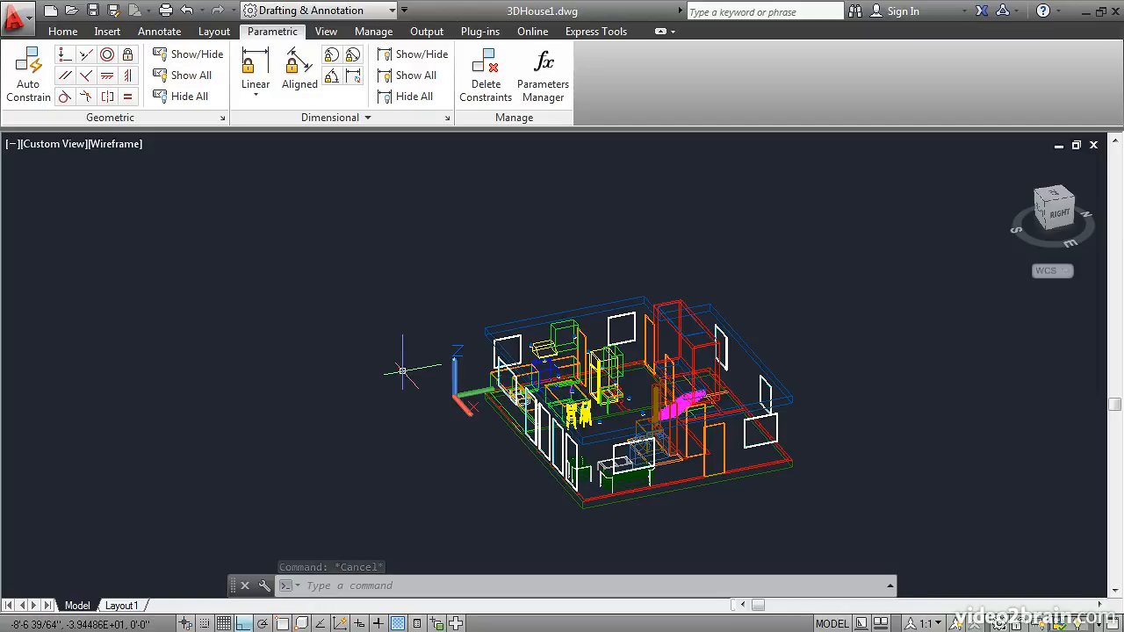
Restore the saved Camera1 view from the View Manager to look through the camera into the living area
text(v)
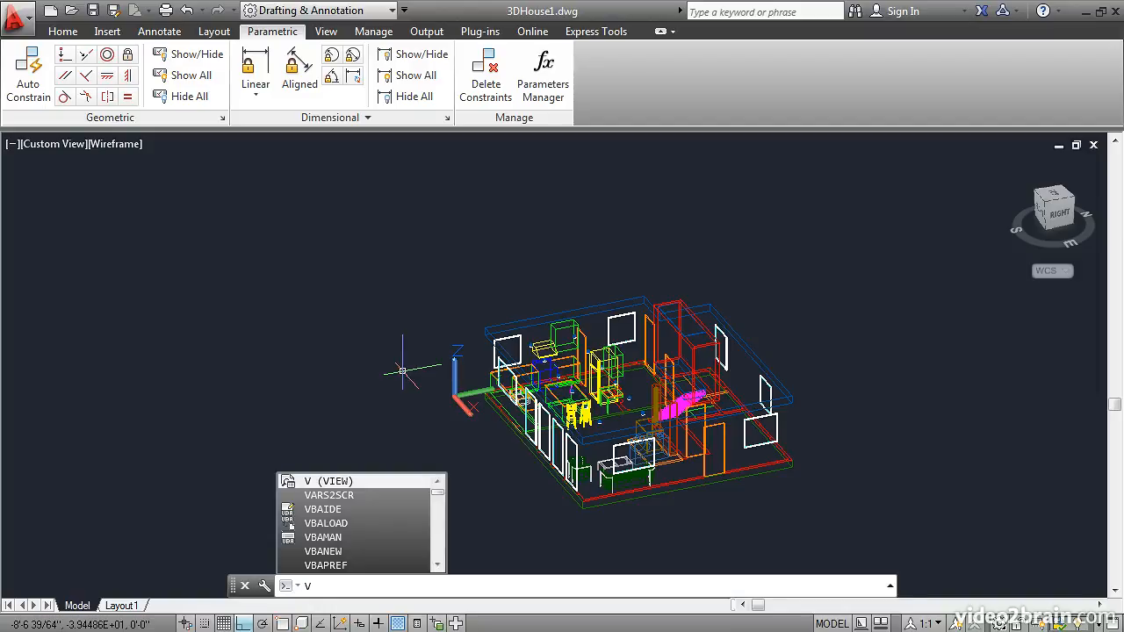
key(Return)
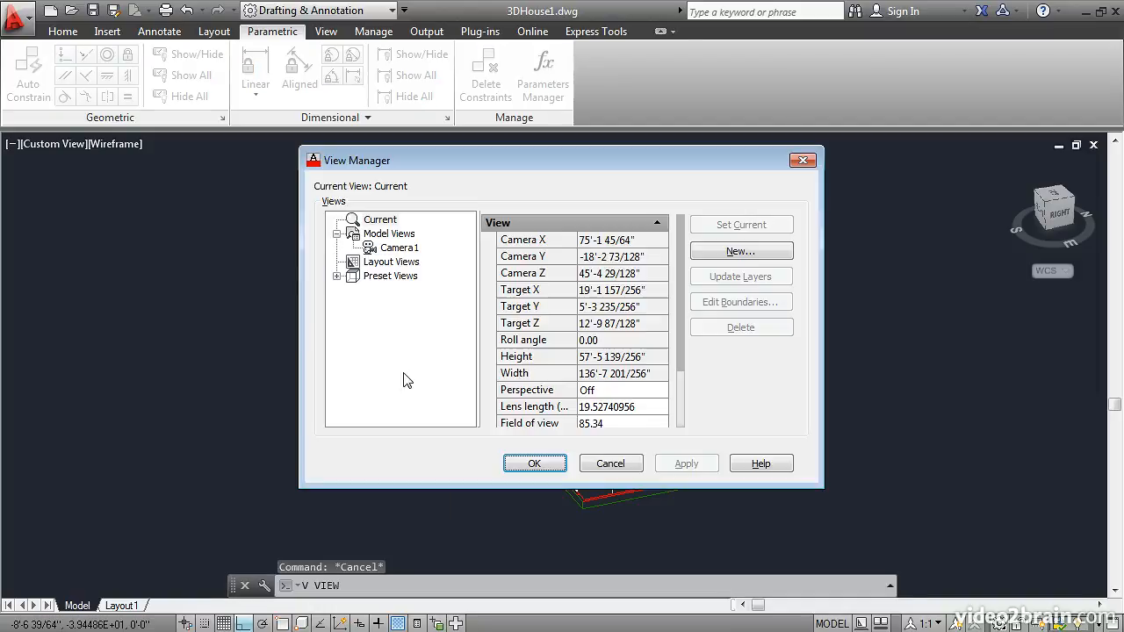
click(394, 250)
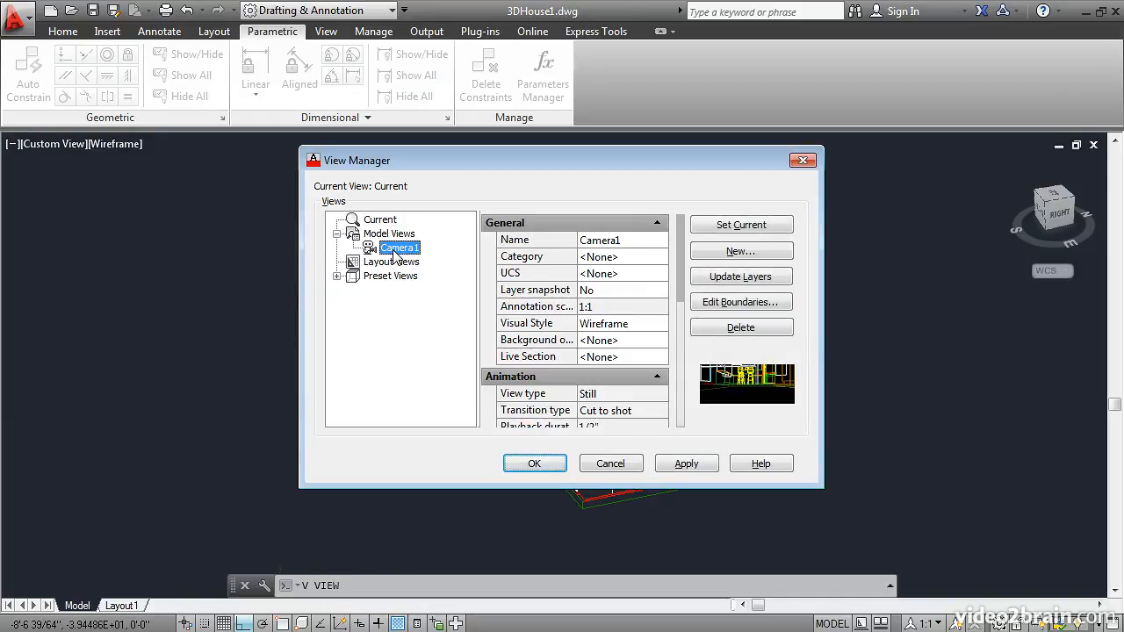
click(535, 465)
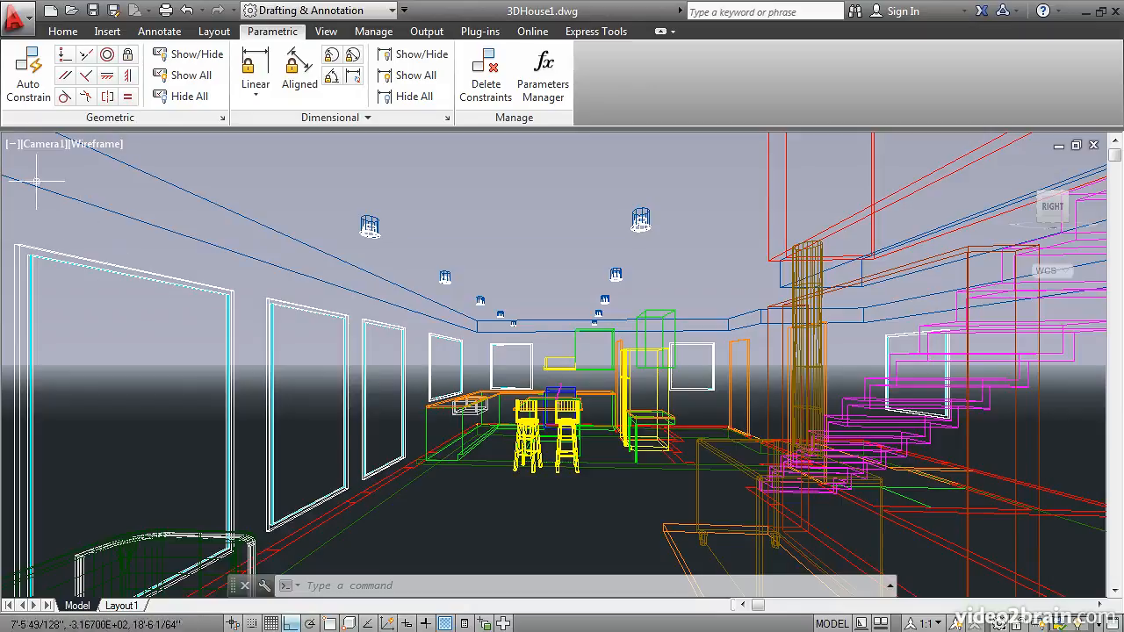
Walk through the interior to the kitchen with the SteeringWheels and turn around to face the stools and living area
click(11, 146)
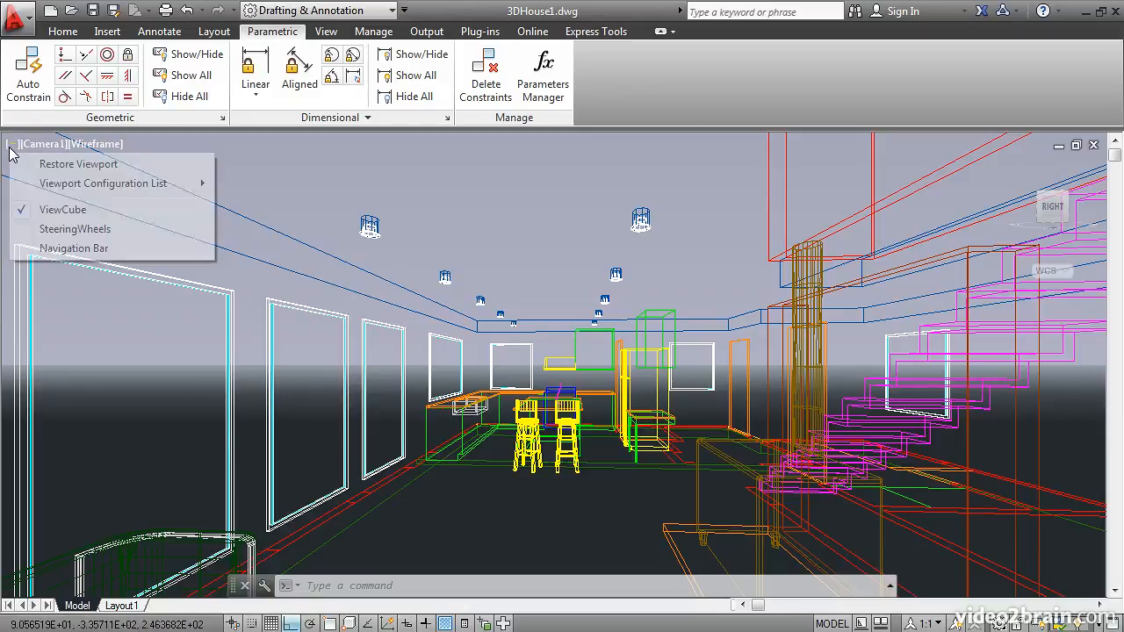
click(42, 230)
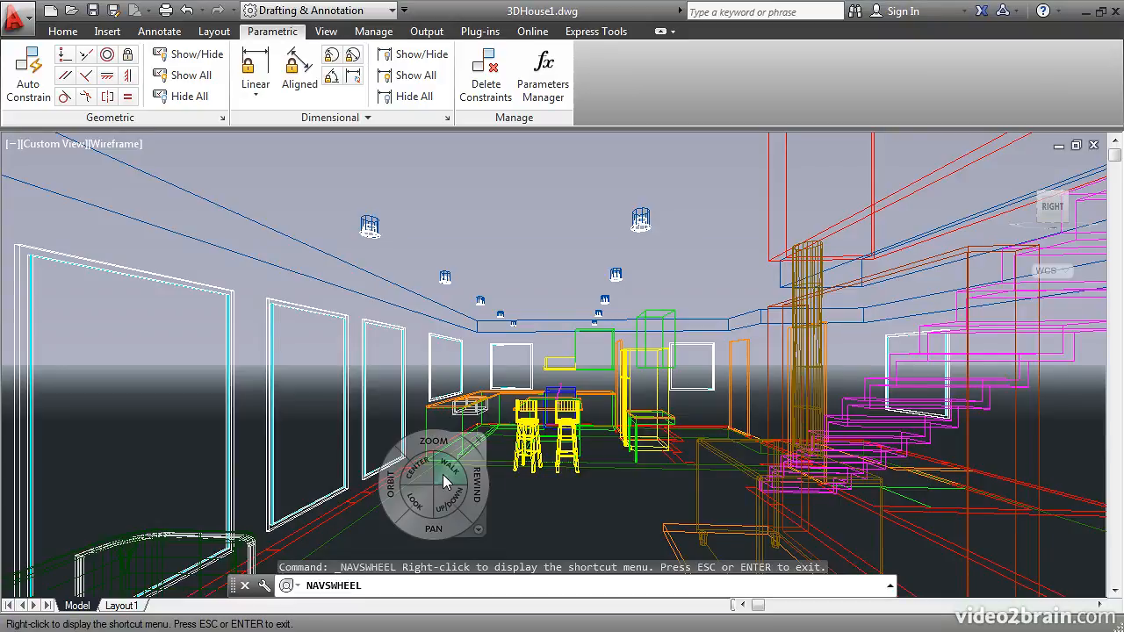
drag(446, 470, 555, 498)
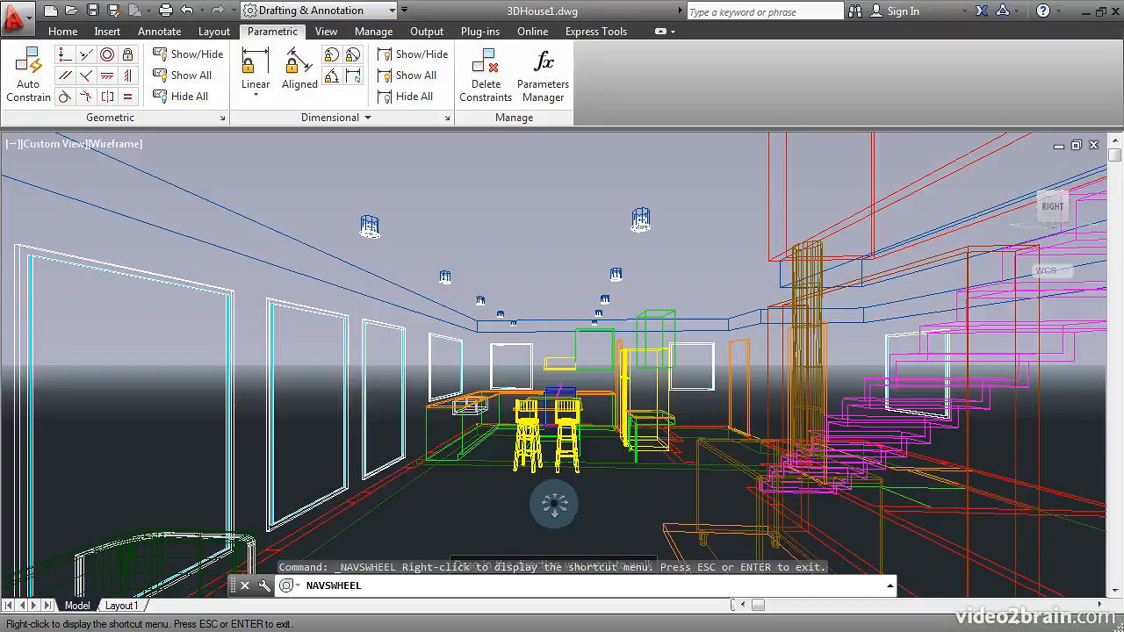
drag(554, 486, 559, 458)
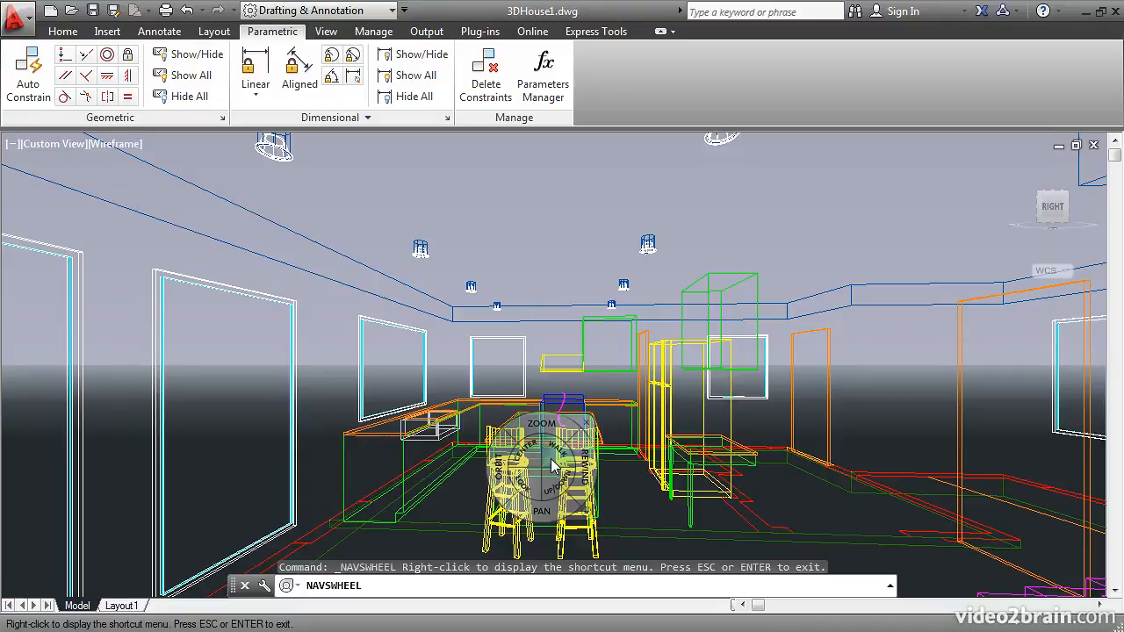
drag(550, 458, 454, 512)
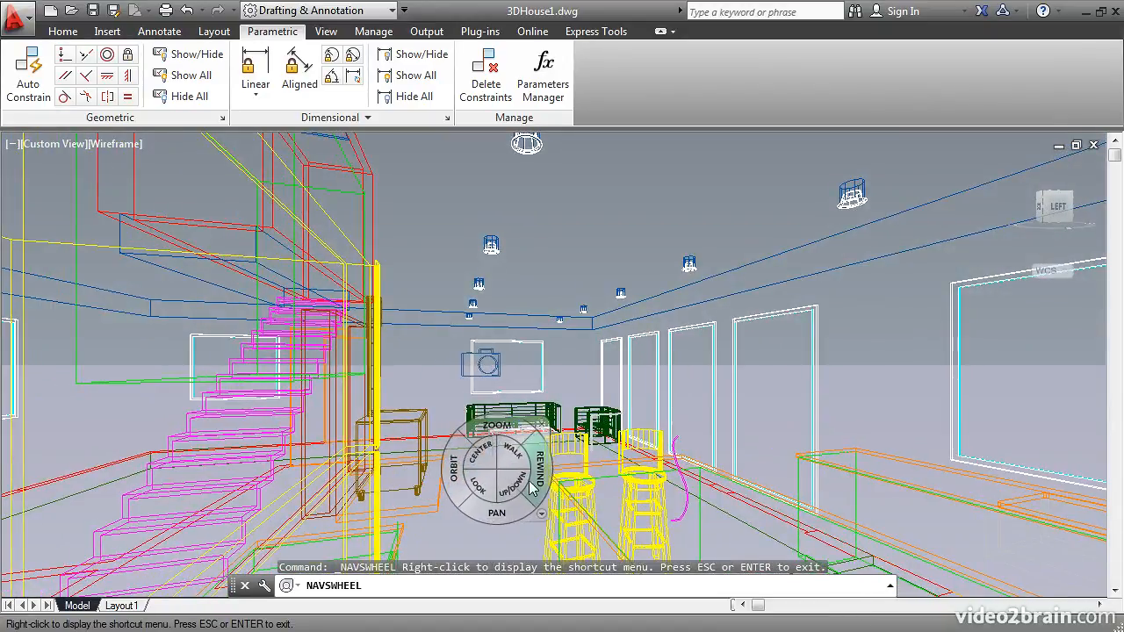
Pan the kitchen viewpoint sideways and raise it slightly with the navigation wheel, and close the wheel
drag(497, 519, 408, 511)
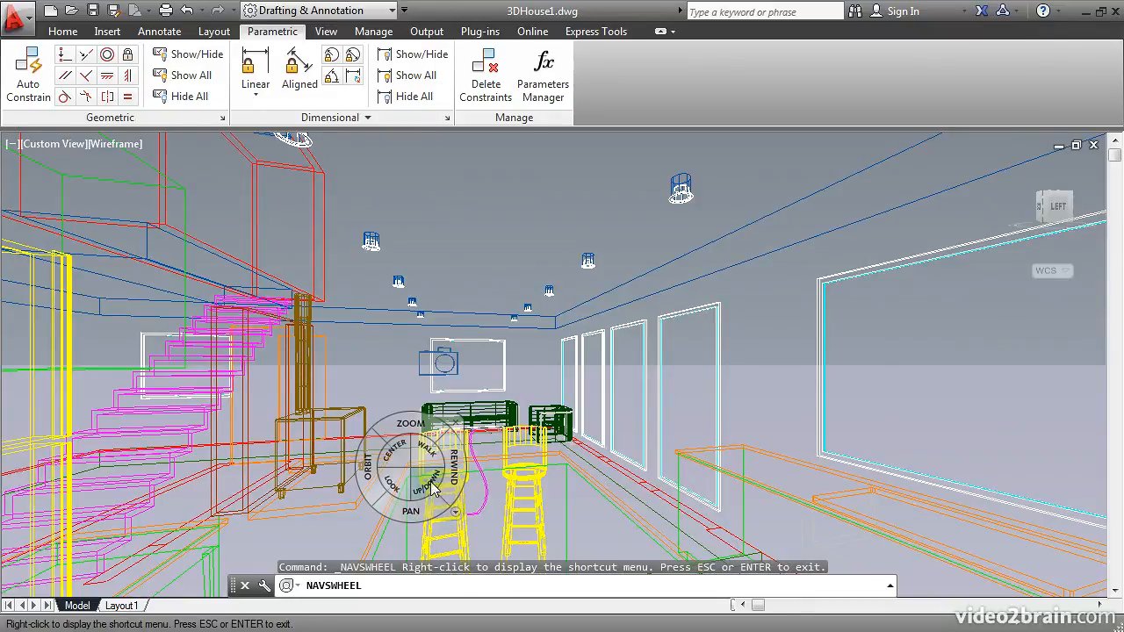
drag(423, 482, 419, 397)
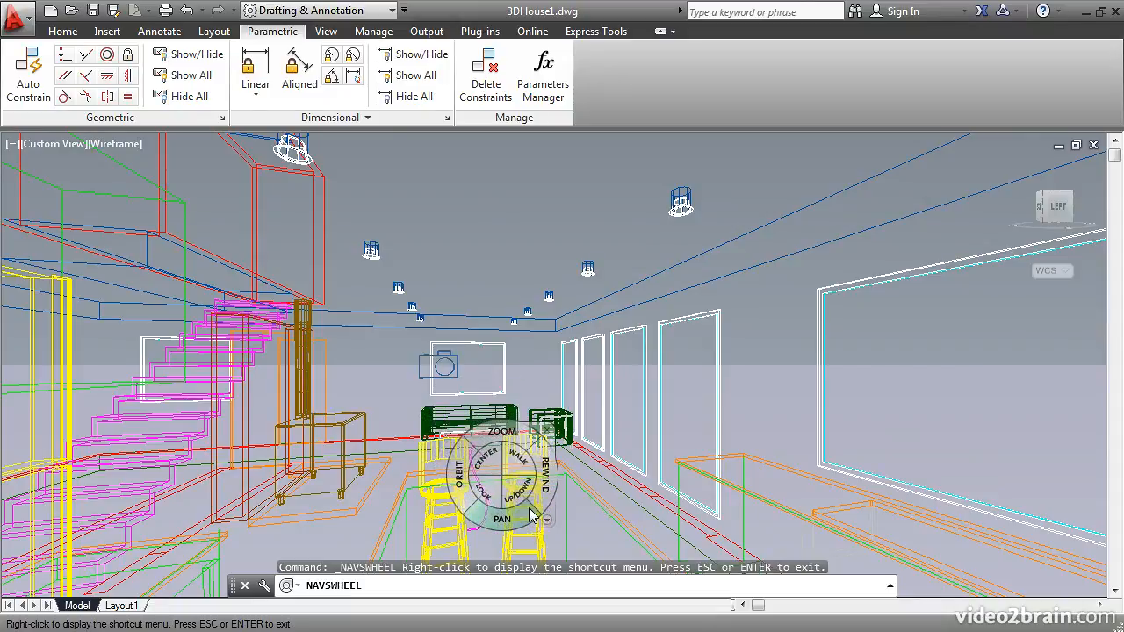
click(549, 433)
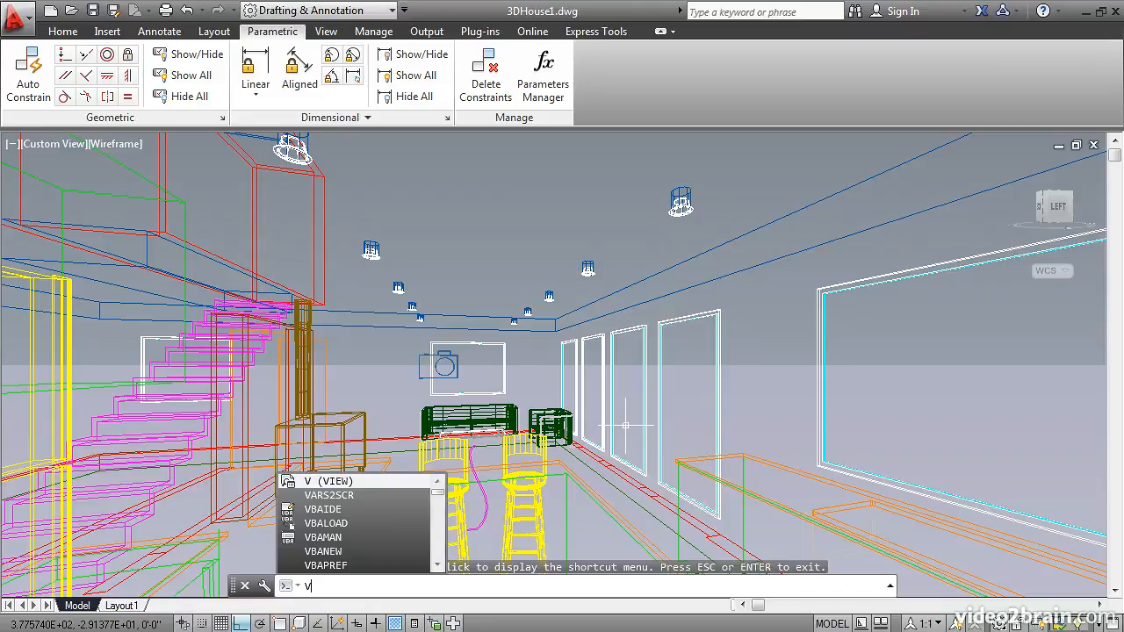
Save the current display as a new named view called "View from kitchen"
key(Return)
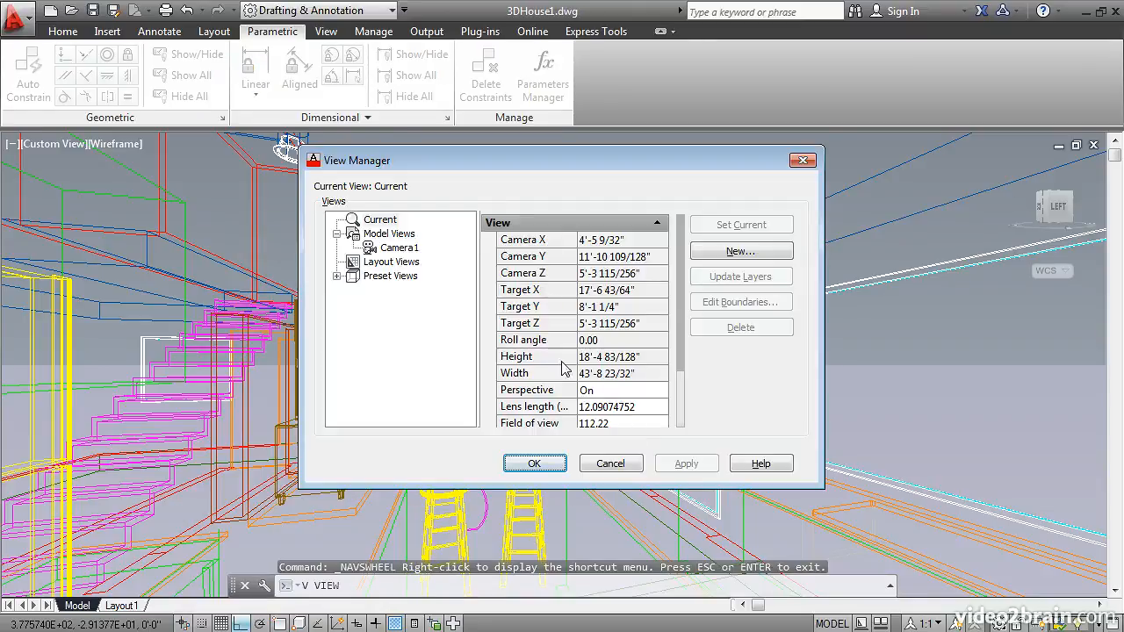
click(713, 255)
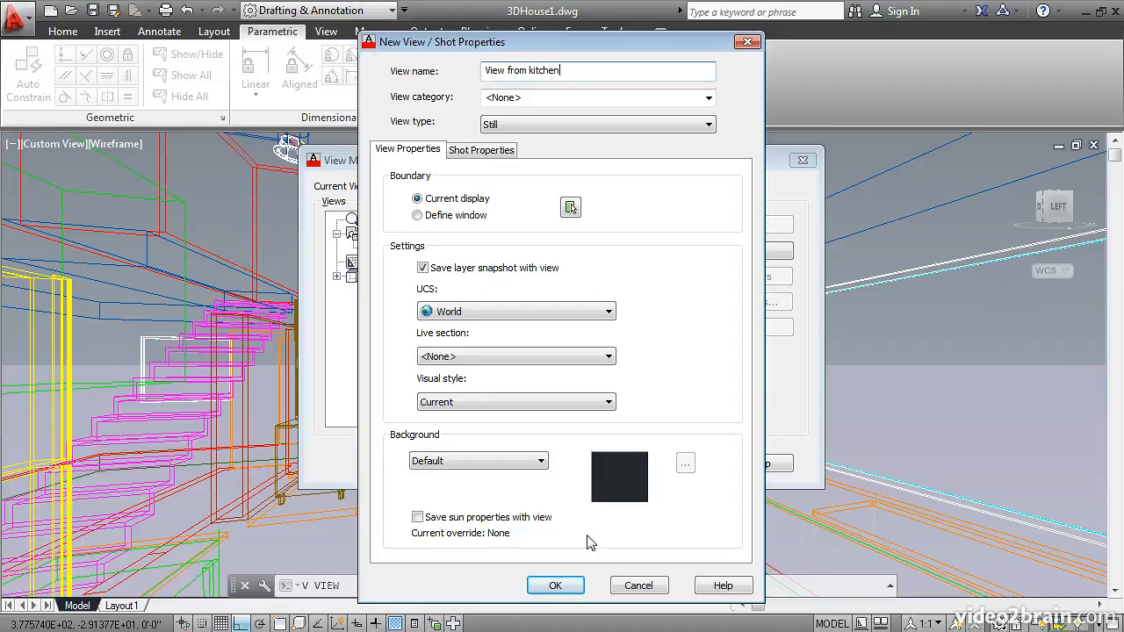
click(556, 585)
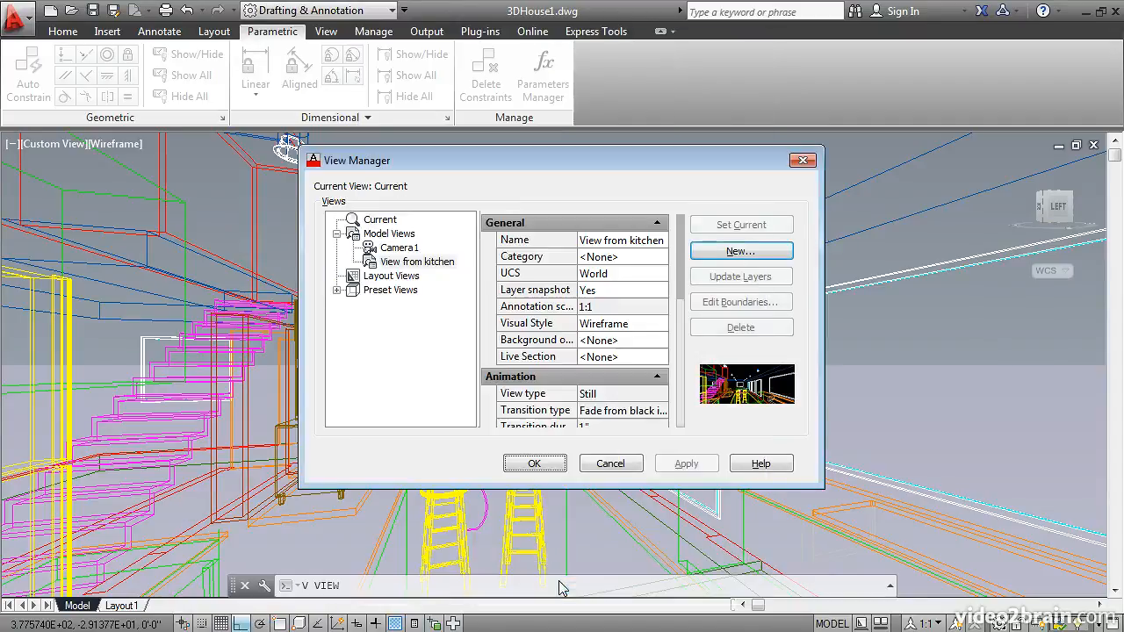
click(533, 465)
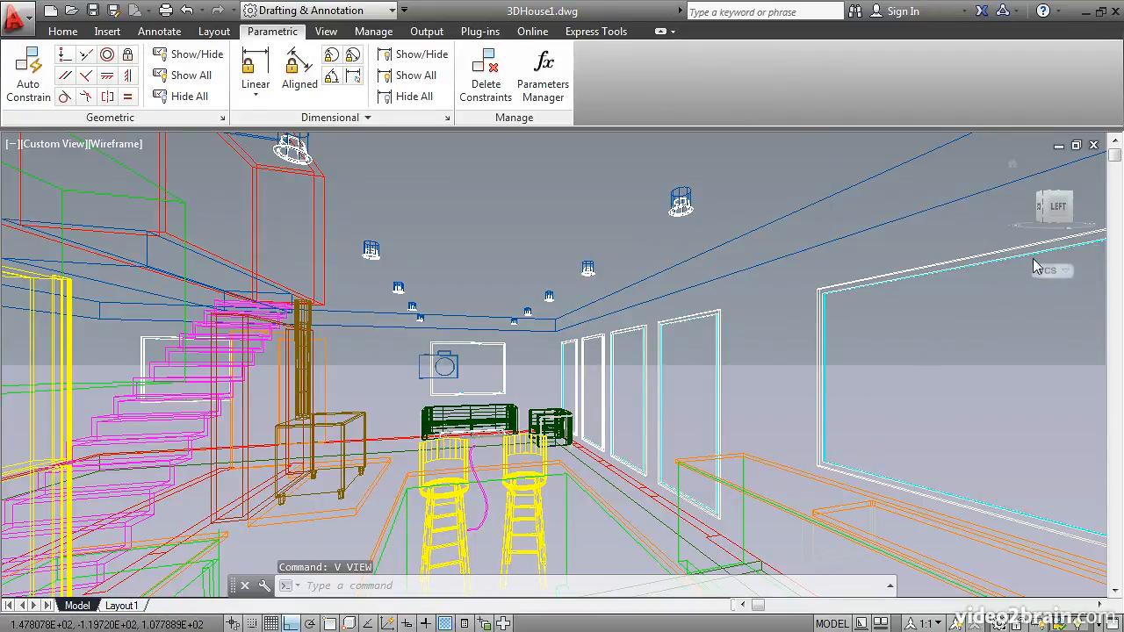
Switch to the southwest isometric view and frame the whole house more closely
click(1072, 198)
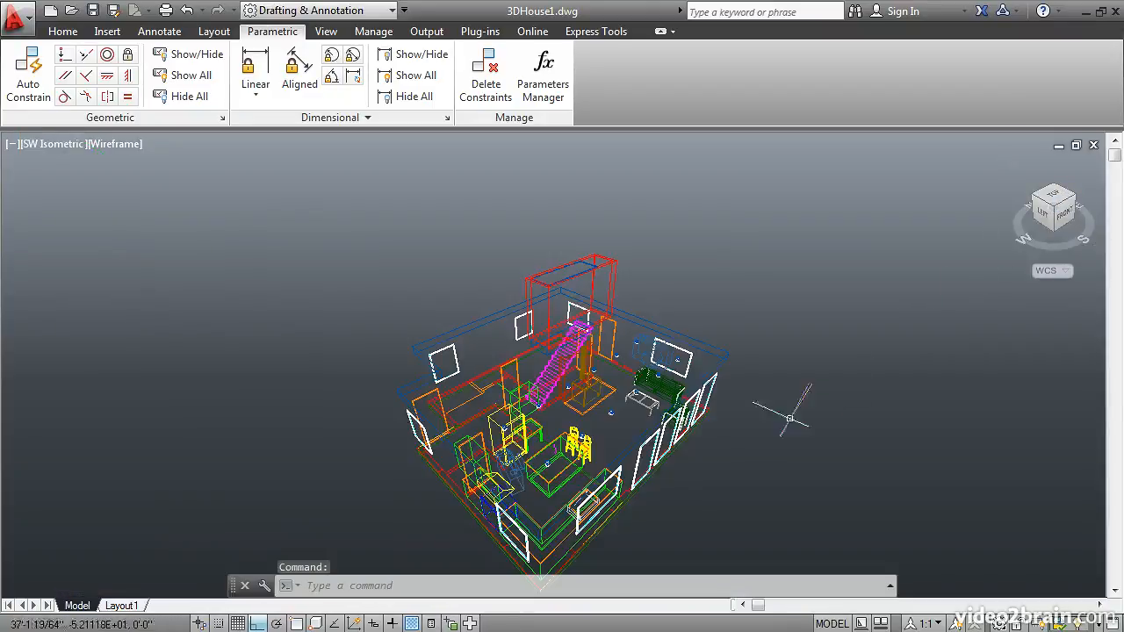
scroll(591, 438, down, 2)
scroll(592, 437, up, 3)
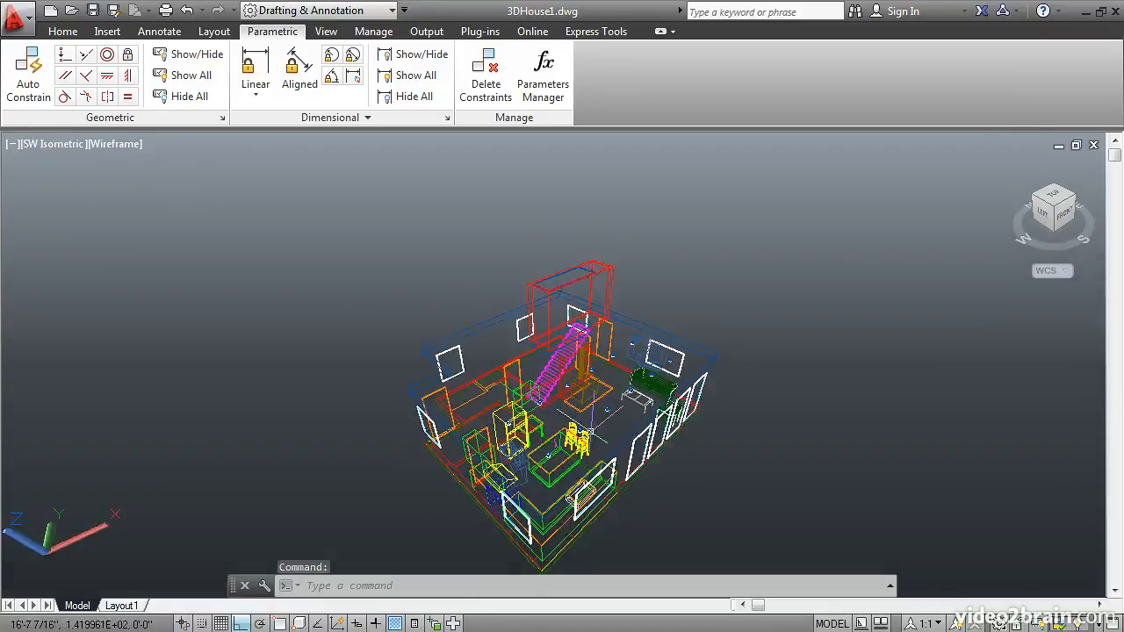
middle_drag(601, 436, 576, 385)
scroll(575, 385, up, 2)
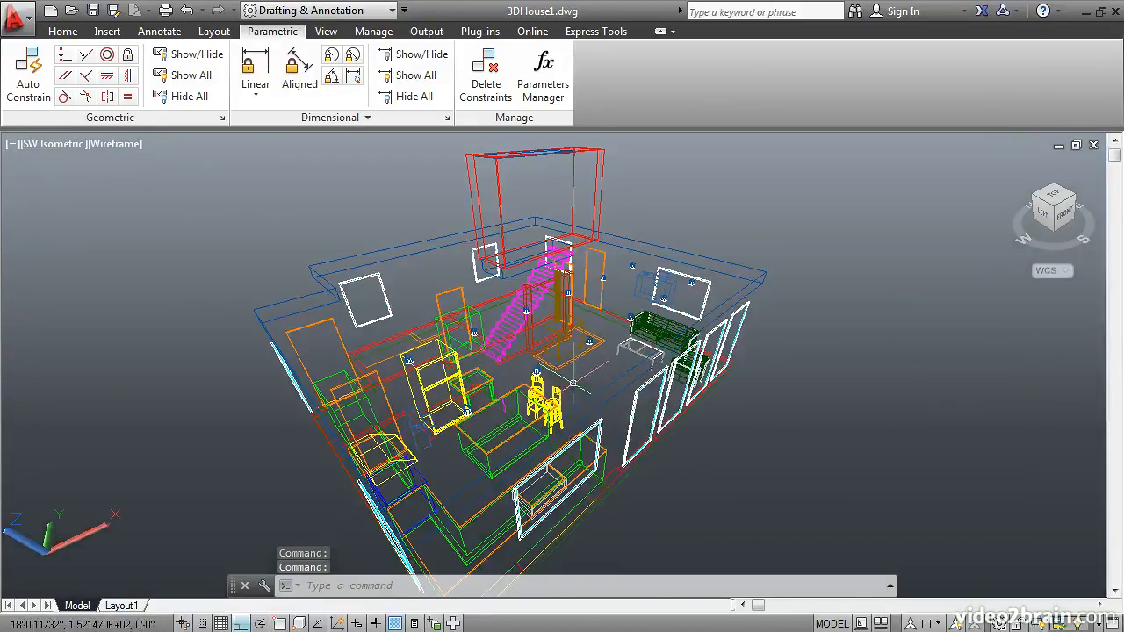